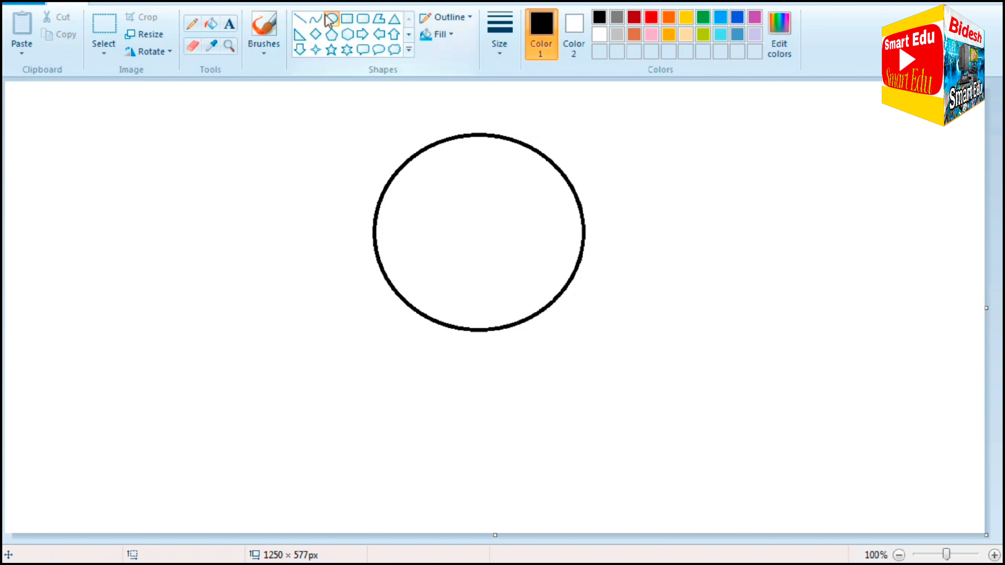
- Draw a solid white-filled ellipse about 92 × 76 px over the head circle's bottom edge as the chin, and reset the shape fill to none
left_click_drag(446, 282, 518, 341)
left_click(440, 35)
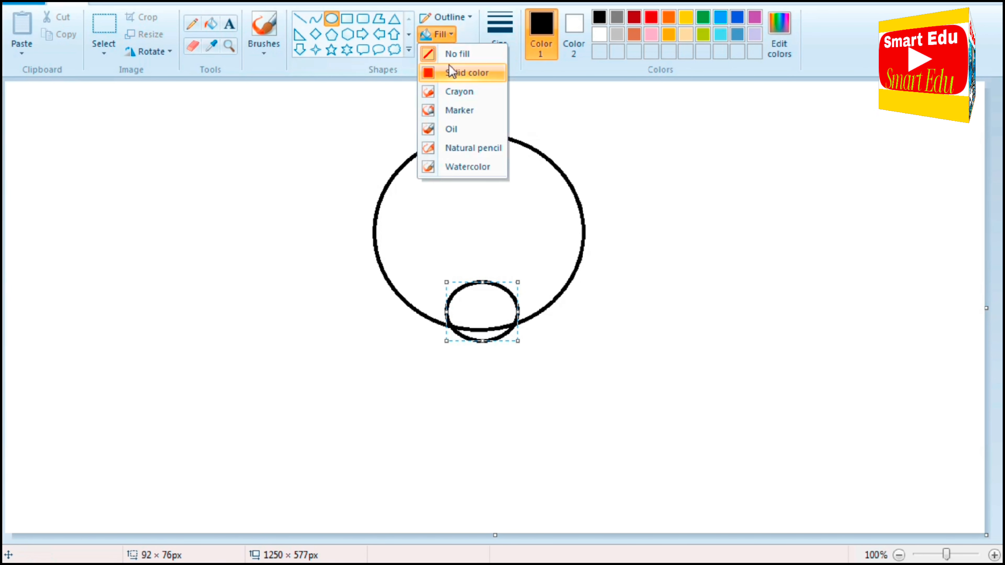
left_click(449, 79)
left_click(788, 204)
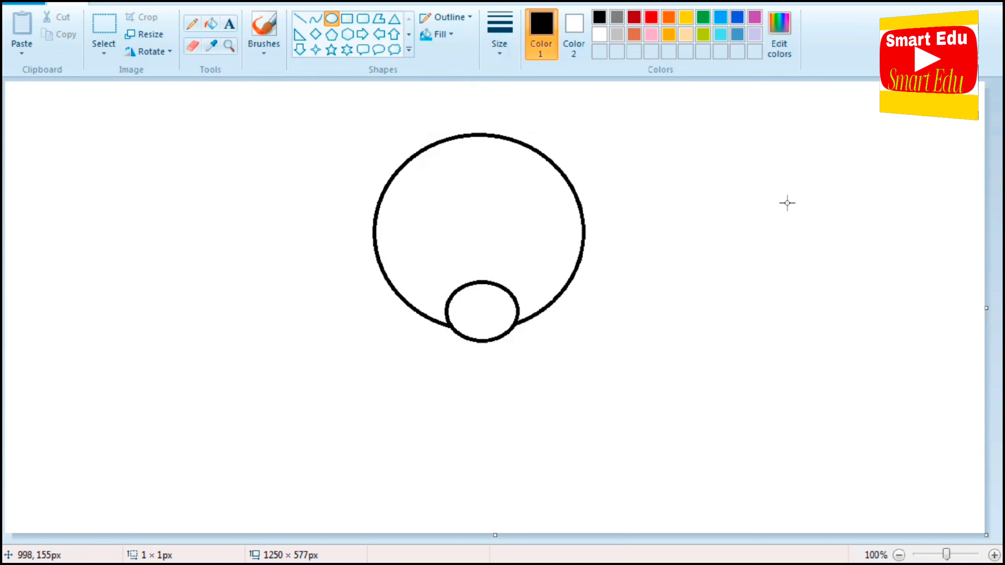
left_click(451, 36)
left_click(439, 52)
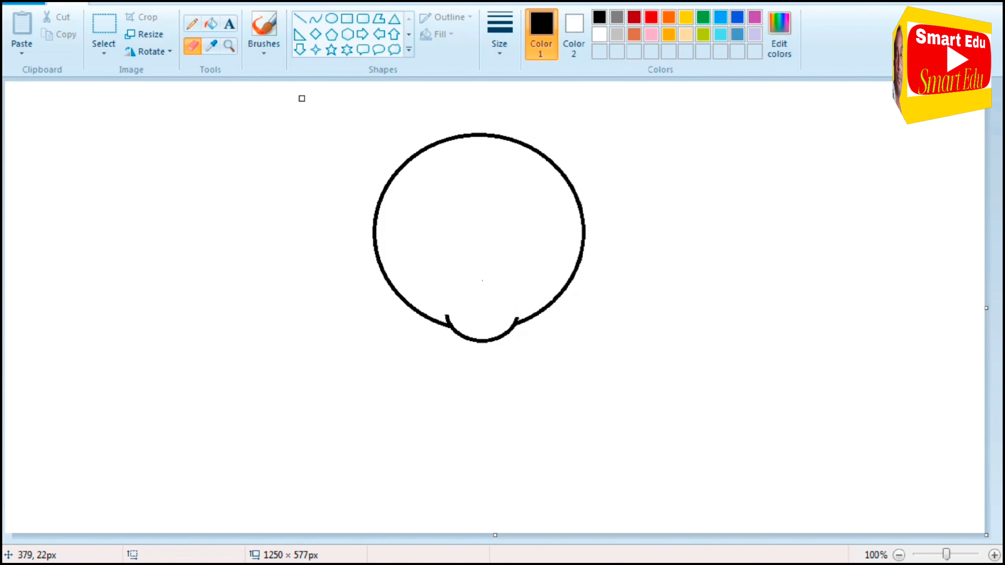
- Draw a heart about 136 × 107 px inside the head circle and flip it vertically
left_click(409, 50)
left_click(301, 67)
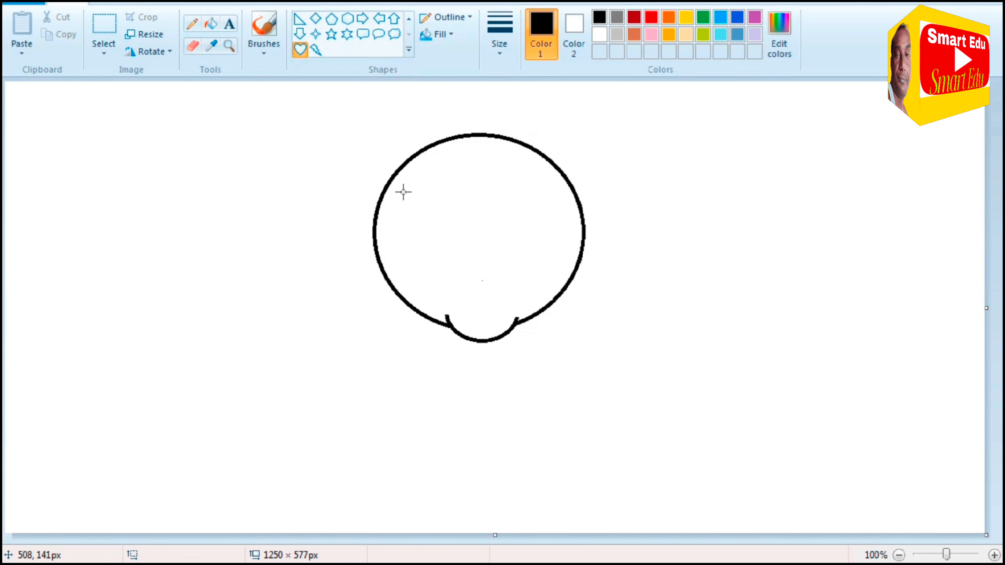
left_click_drag(413, 197, 520, 282)
left_click(151, 52)
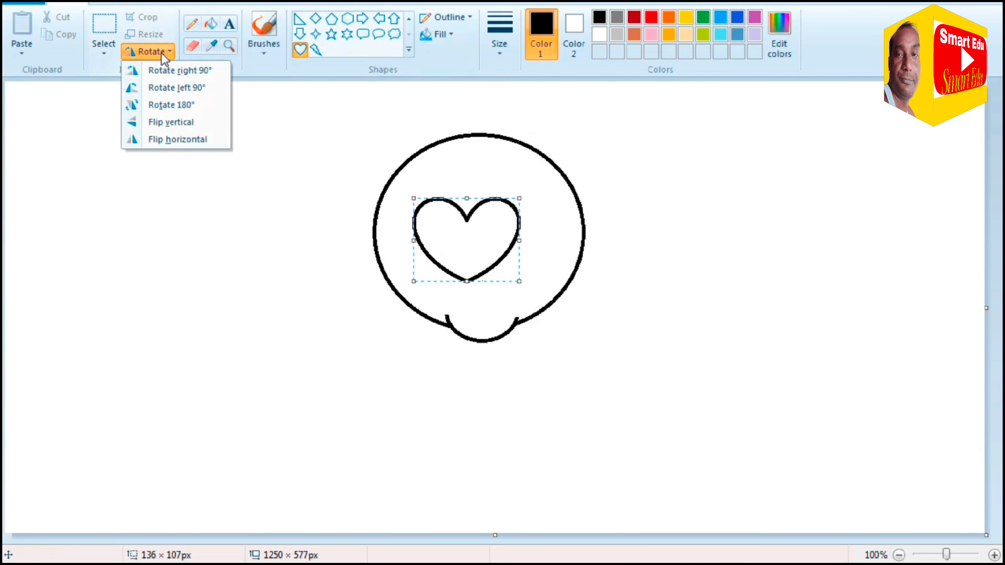
left_click(183, 122)
- Fit the inverted heart at a slightly smaller size just above the chin and erase its upper part, leaving the two lower lobes
left_click_drag(477, 249, 501, 275)
left_click_drag(542, 309, 512, 287)
left_click(295, 99)
left_click(192, 46)
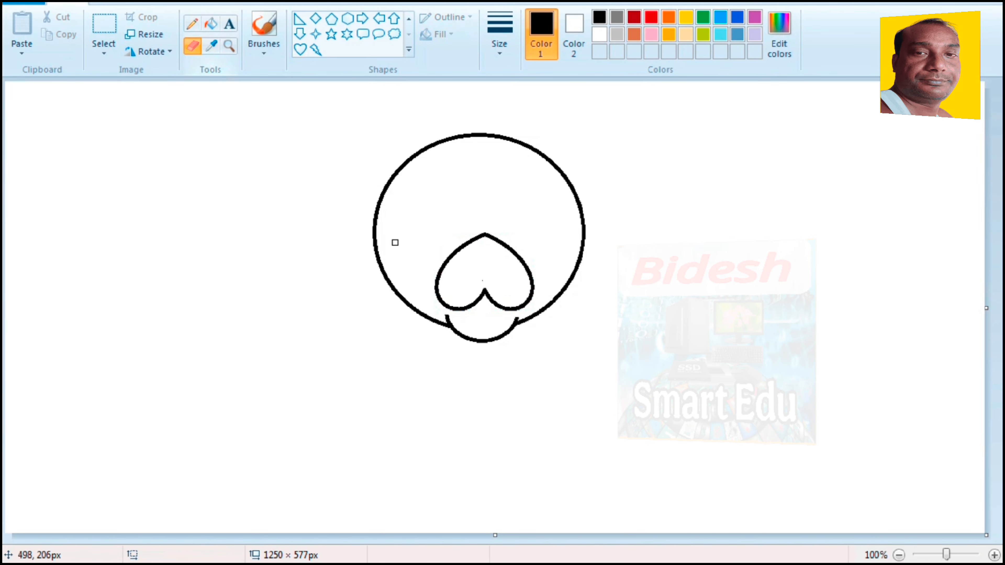
mouse_move(437, 269)
left_mouse_down()
mouse_move(493, 237)
mouse_move(530, 275)
mouse_move(498, 247)
left_mouse_up()
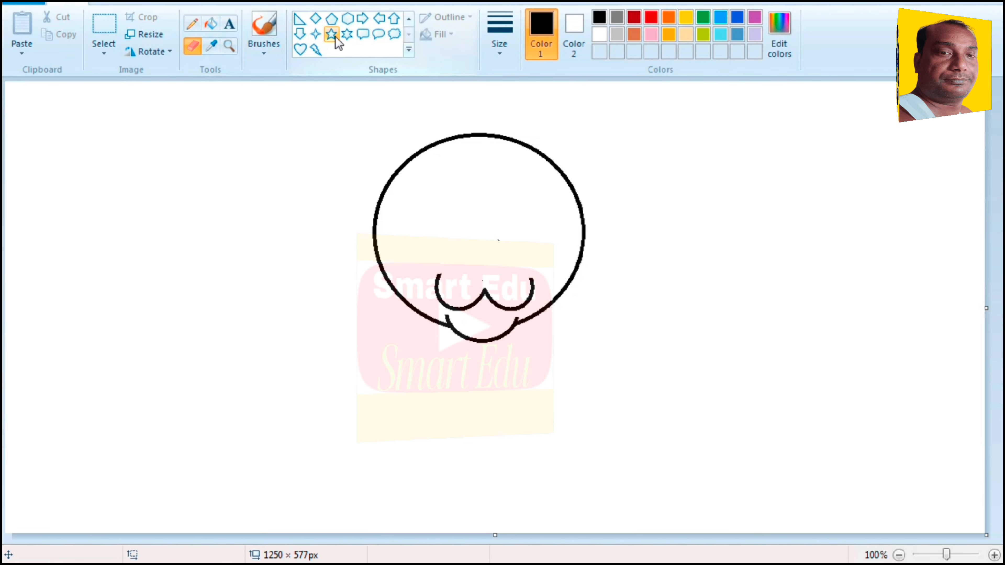
- Draw a downward-bowed curve about 66 × 21 px above the two muzzle lobes as the nose's top edge
left_click(409, 18)
left_click(318, 22)
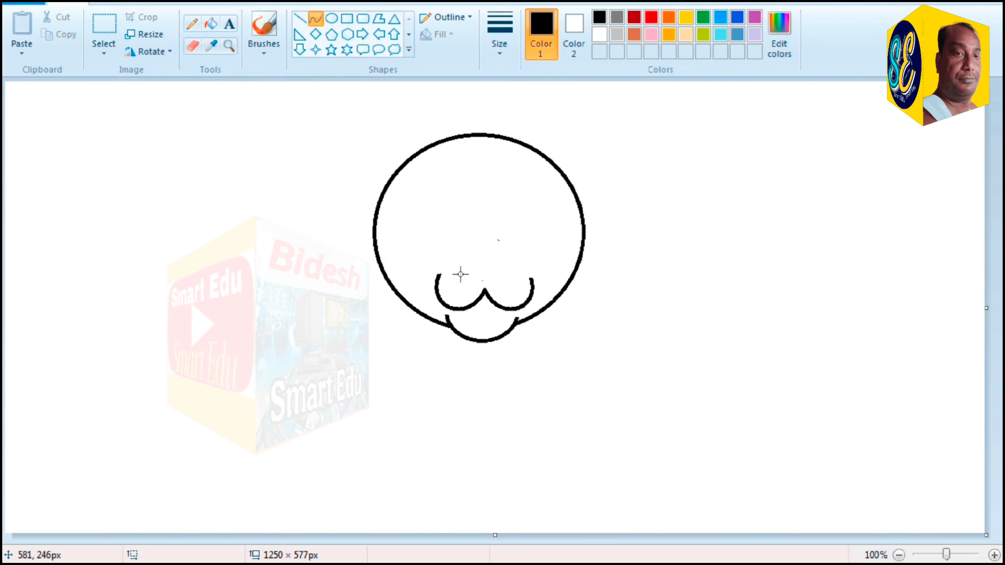
left_click_drag(456, 270, 483, 266)
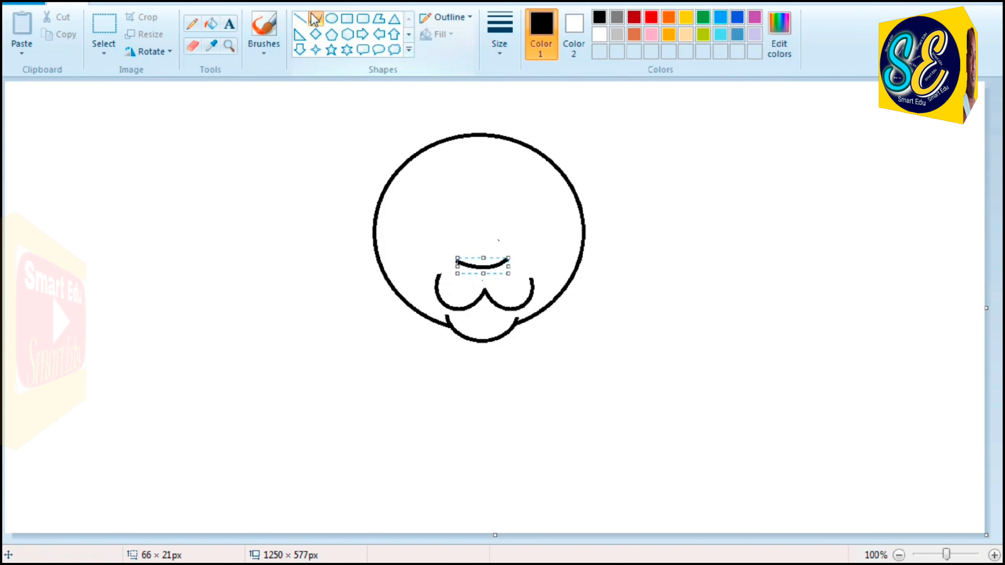
- Draw curved nose sides descending from both ends of the top edge, and undo the last curve
left_click(454, 267)
left_click_drag(456, 264, 458, 269)
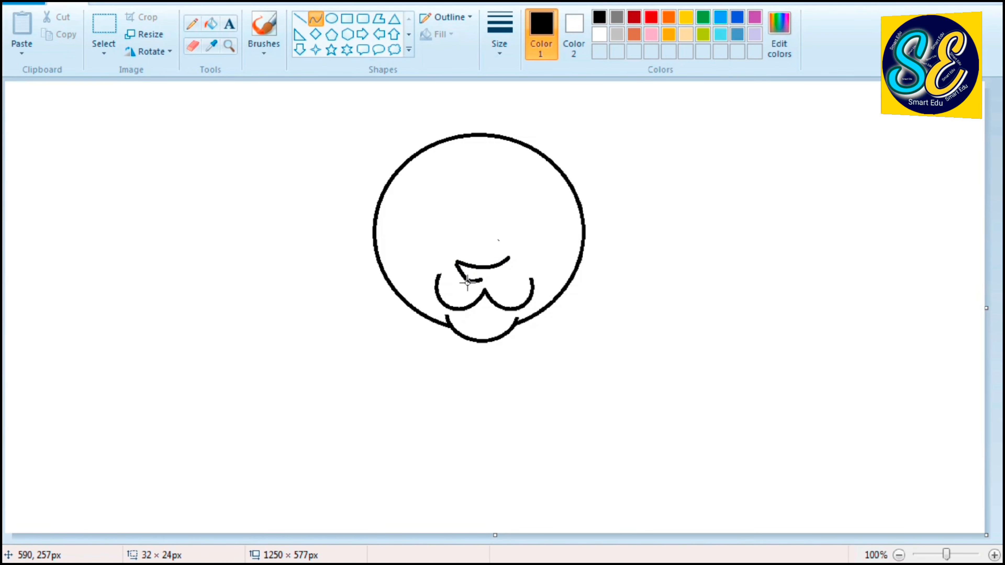
left_click_drag(510, 262, 500, 280)
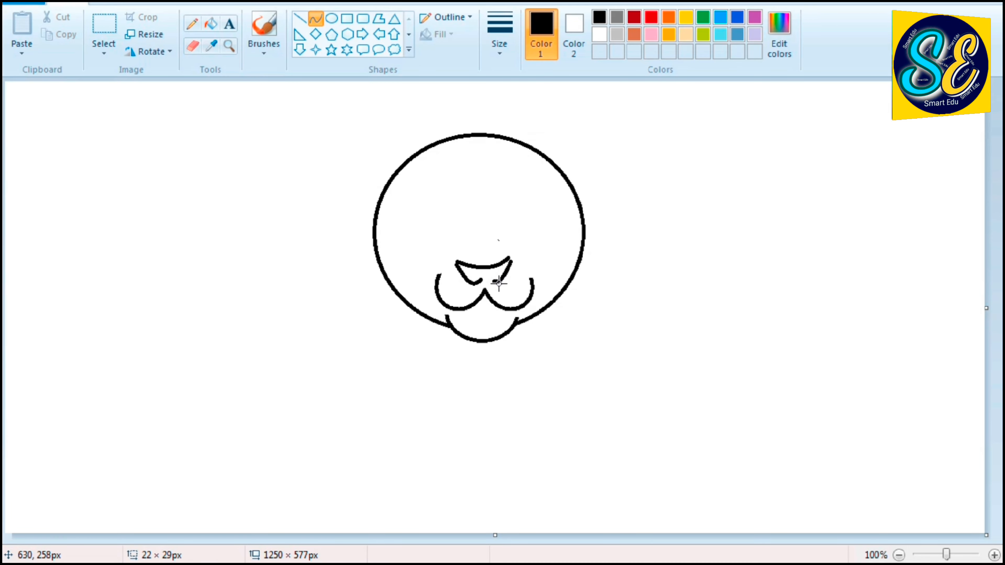
key("ctrl+z")
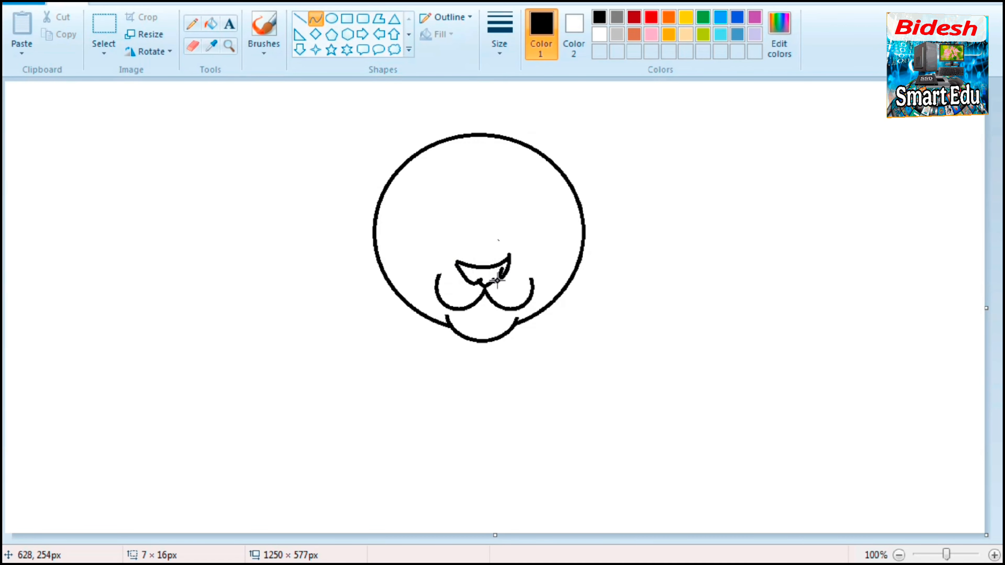
- Set the thinnest line width and draw a small nostril curve about 11 × 16 px inside each side of the nose
left_click(499, 60)
left_click(505, 79)
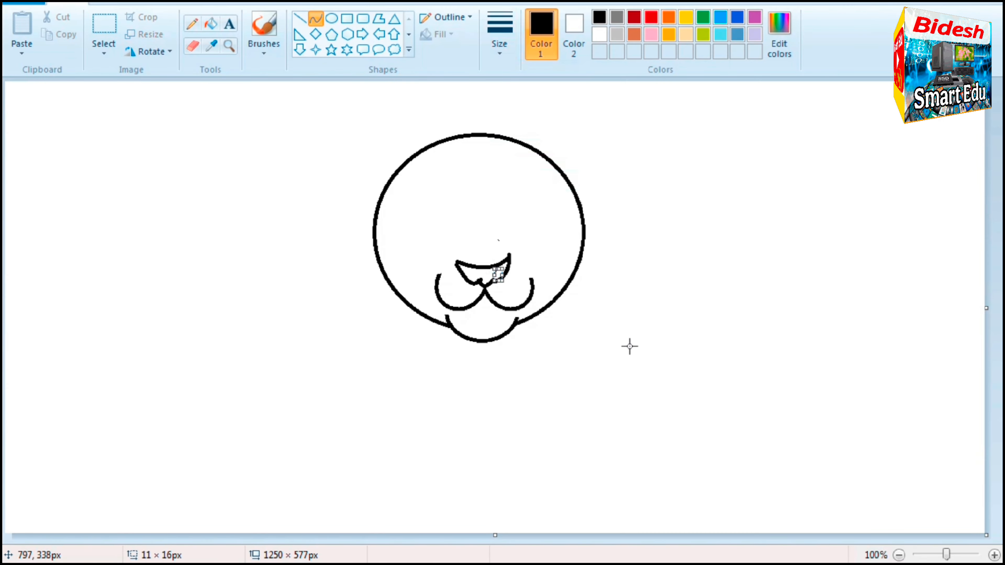
left_click(530, 274)
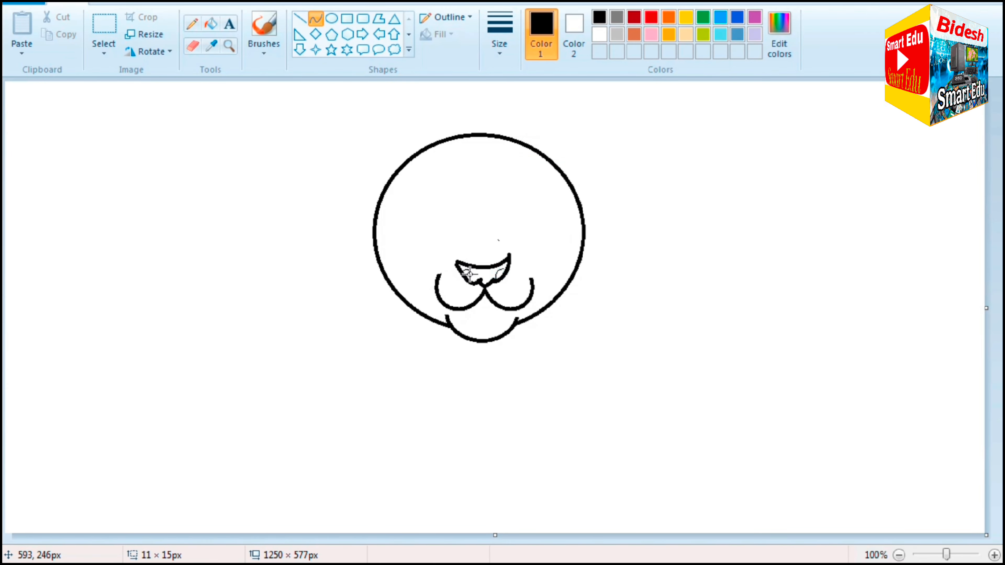
left_click(506, 239)
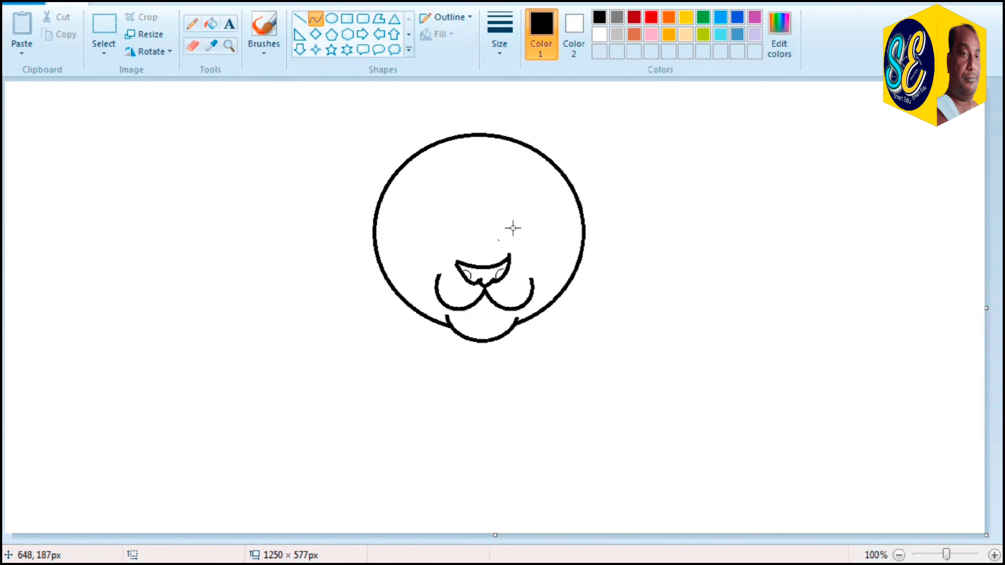
- Draw an ellipse about 58 × 42 px above the nose's right end as the eye, with a line slightly thicker than the nostrils
left_click(332, 18)
left_click(492, 52)
left_click(527, 105)
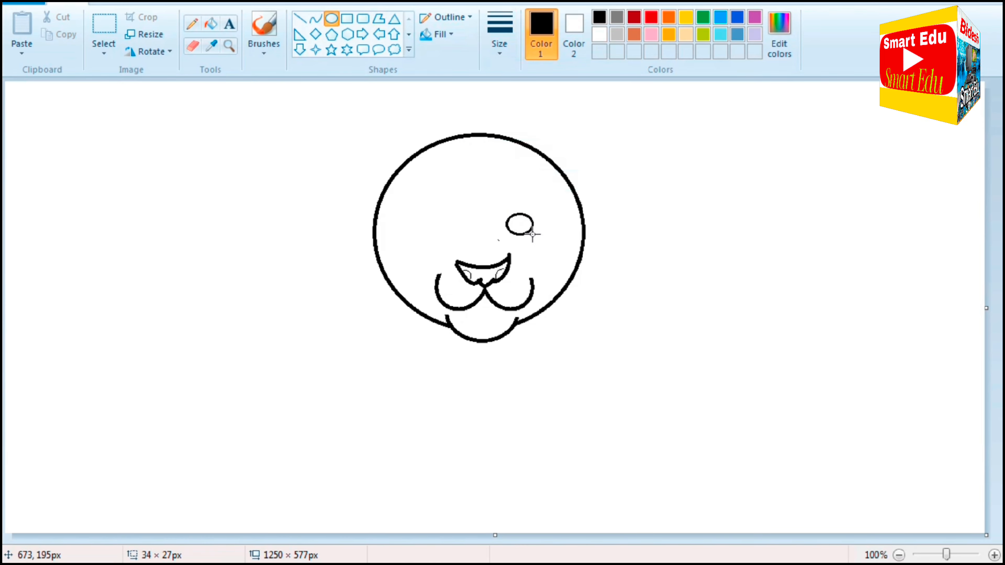
left_click_drag(533, 234, 556, 211)
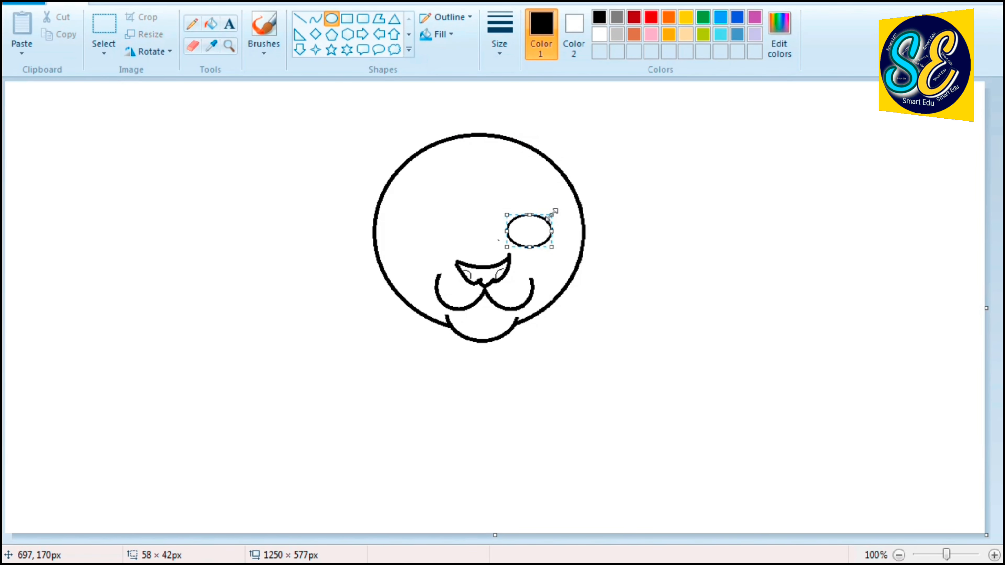
left_click(557, 259)
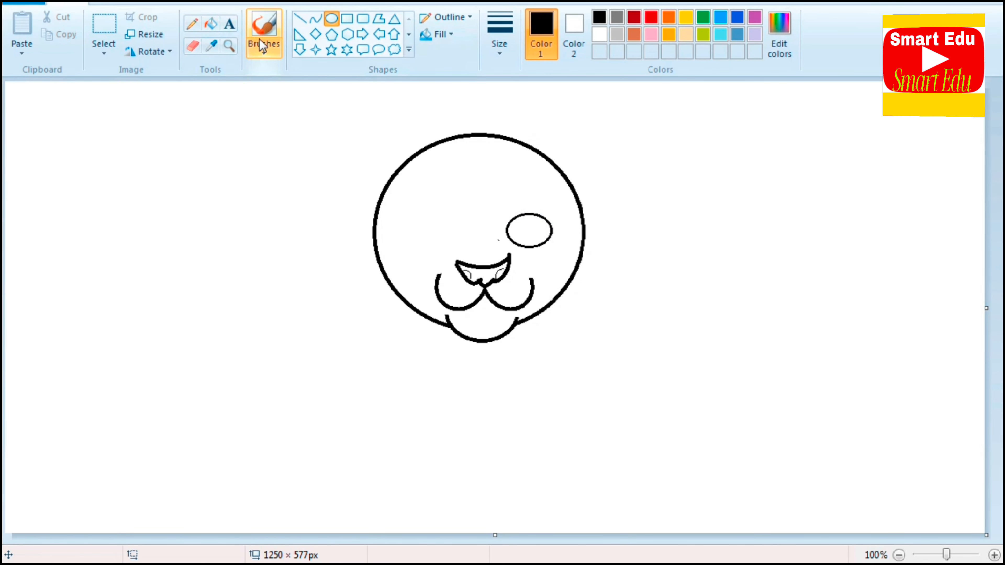
- Draw short curves at the eye's upper outer corner to form a pointed eyelash, its outer edge about 21 px tall
left_click(315, 19)
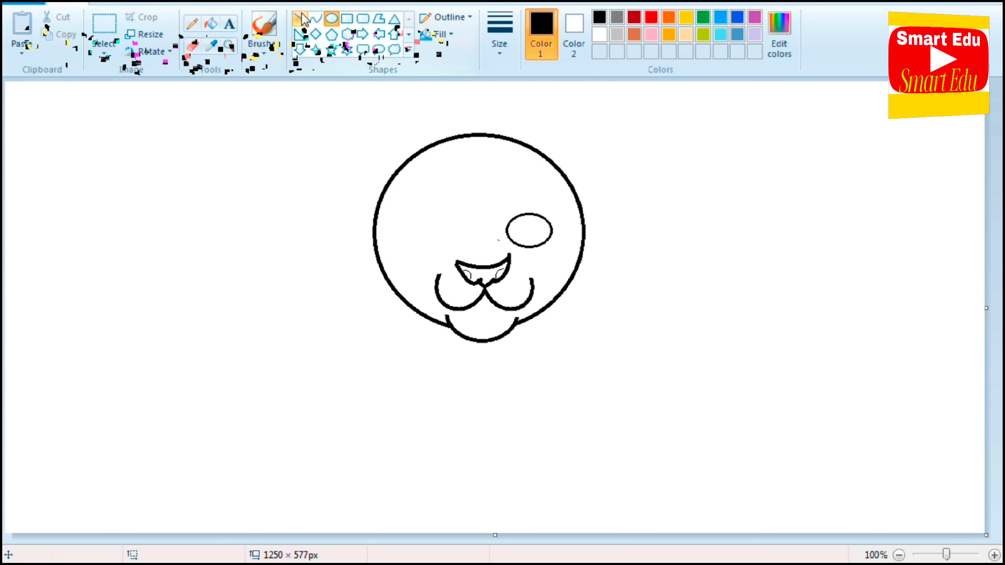
left_click_drag(546, 214, 552, 212)
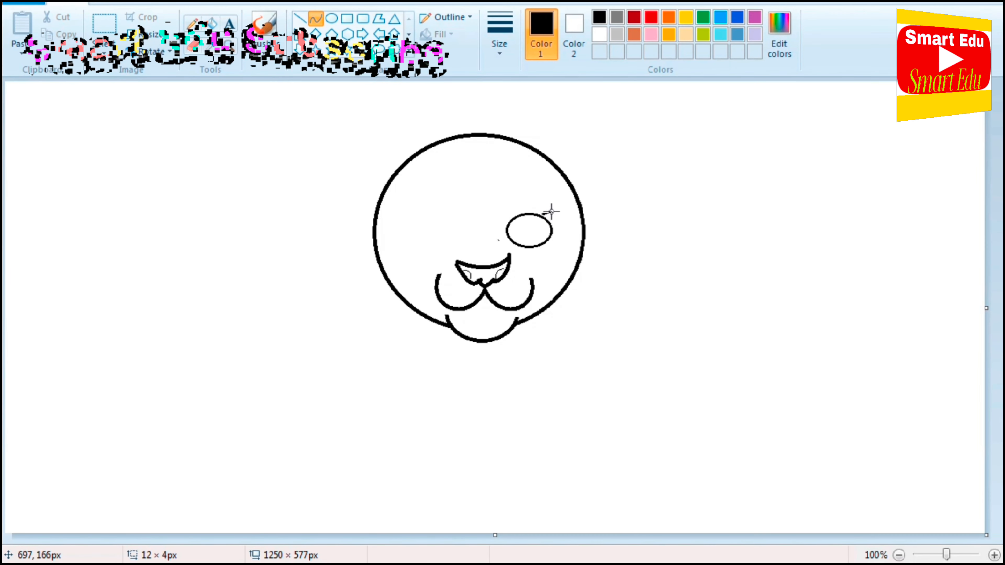
left_click(548, 216)
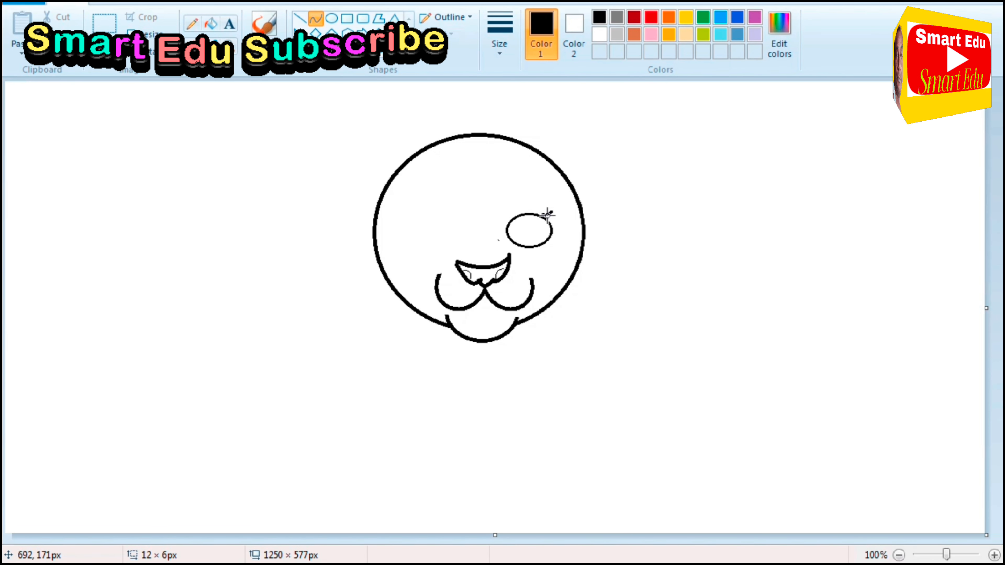
left_click(543, 216)
left_click(575, 210)
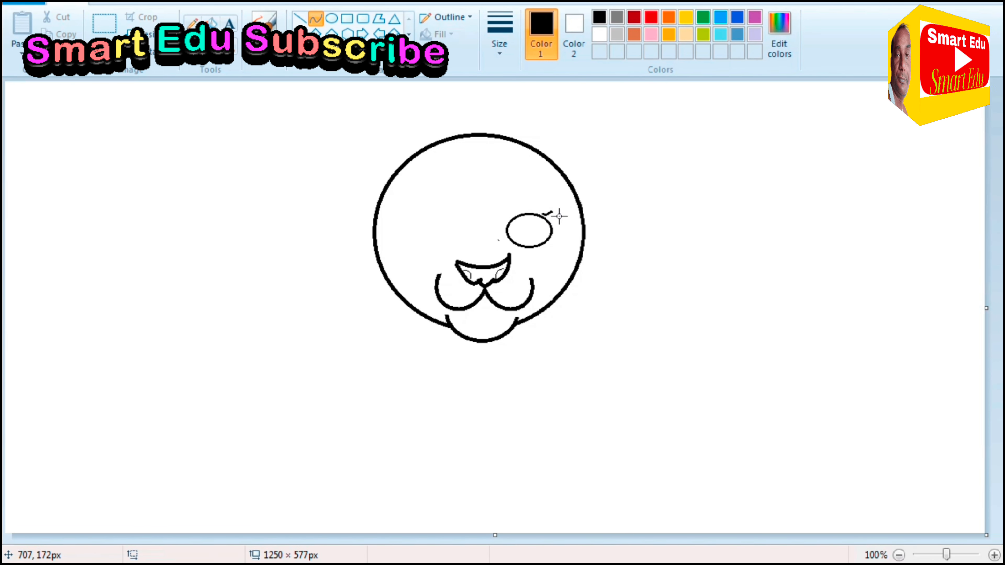
left_click_drag(553, 211, 552, 227)
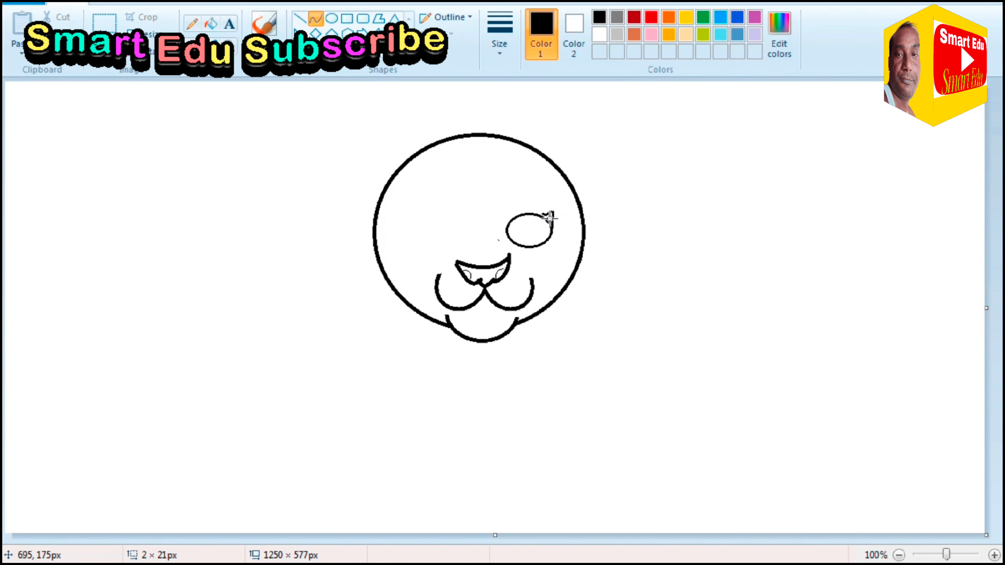
- Draw nested iris ellipses inside the eye, the inner one about 38 × 32 px, with a small highlight circle at the centre
left_click(332, 18)
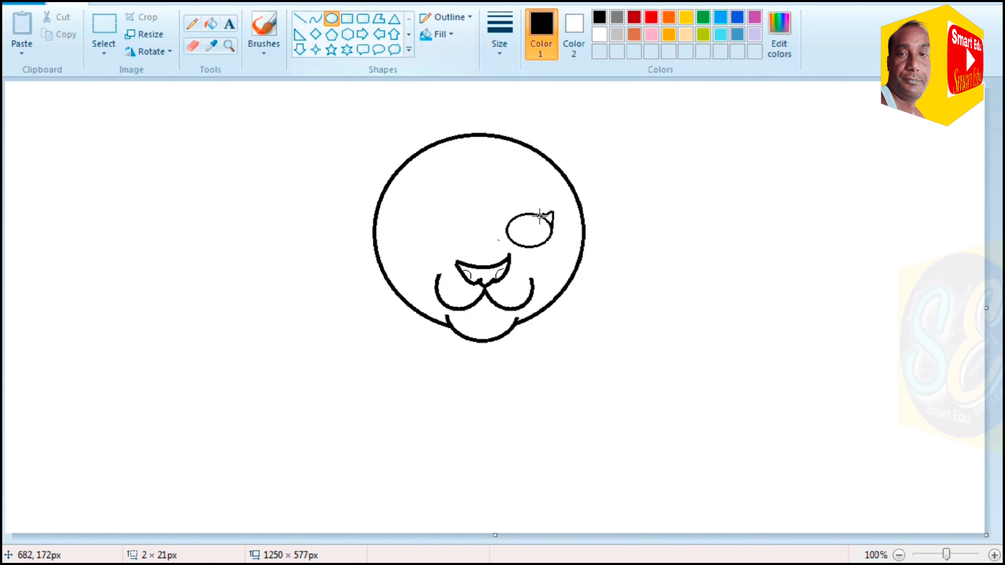
left_click_drag(510, 221, 541, 236)
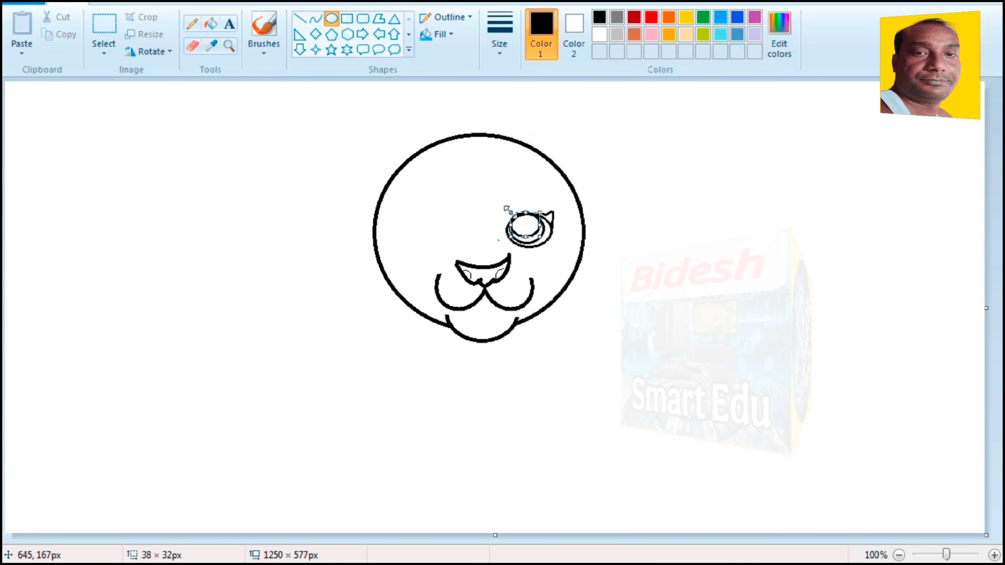
left_click(521, 216)
left_click_drag(521, 219, 530, 228)
left_click(560, 185)
- Draw a closed curved eyebrow about 39 × 21 px above the eye
left_click(315, 18)
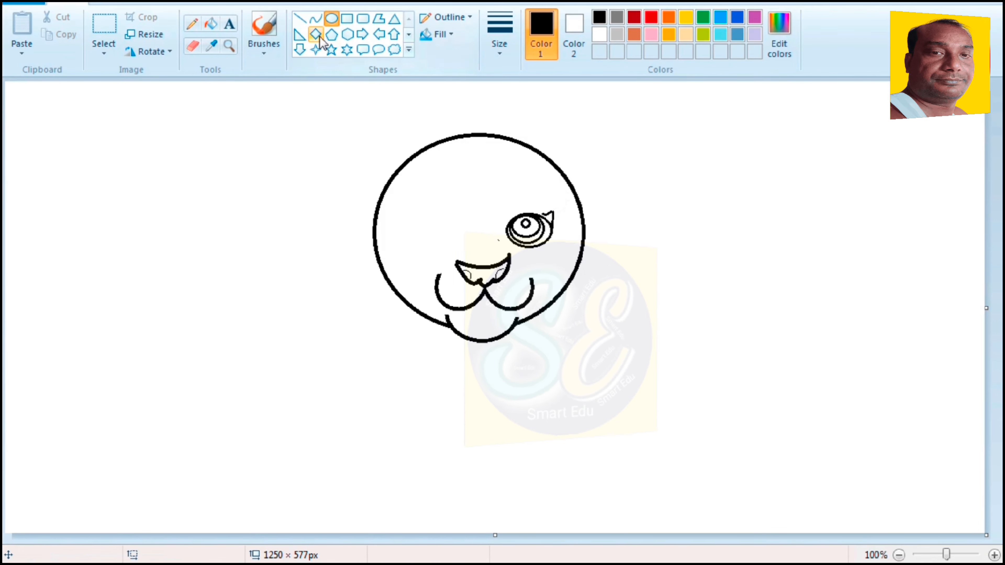
mouse_move(515, 177)
left_mouse_down()
mouse_move(539, 188)
mouse_move(523, 193)
mouse_move(527, 181)
mouse_move(537, 192)
mouse_move(507, 181)
left_mouse_up()
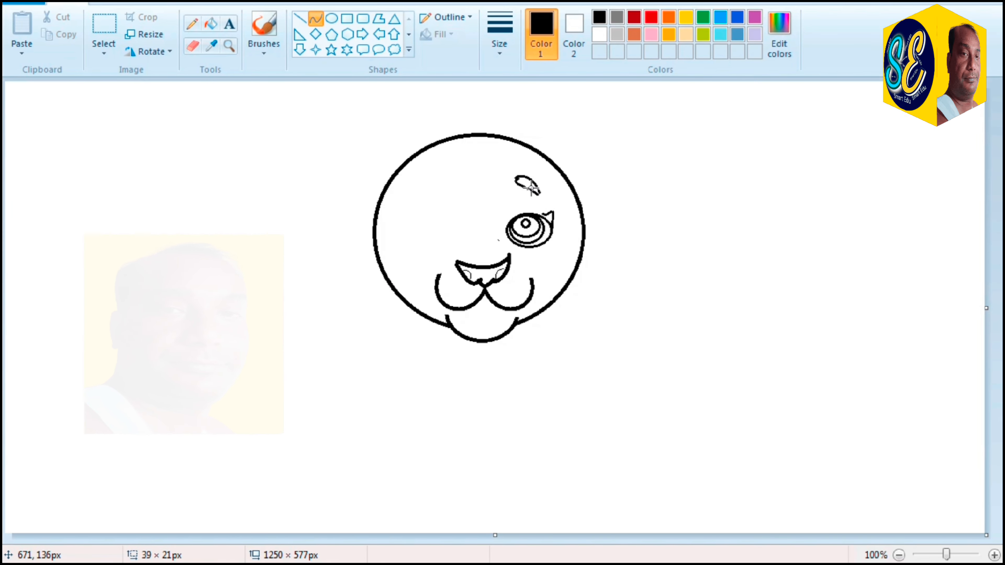
left_click(673, 175)
- Fill the eye's inner iris, around the highlight, and the outer eyelash with black
left_click(104, 24)
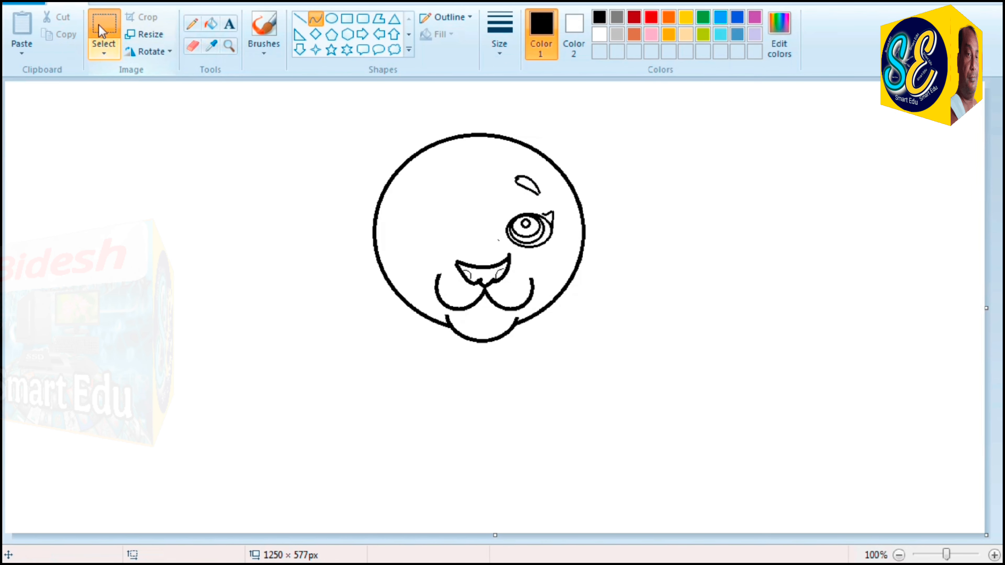
left_click_drag(495, 162, 562, 250)
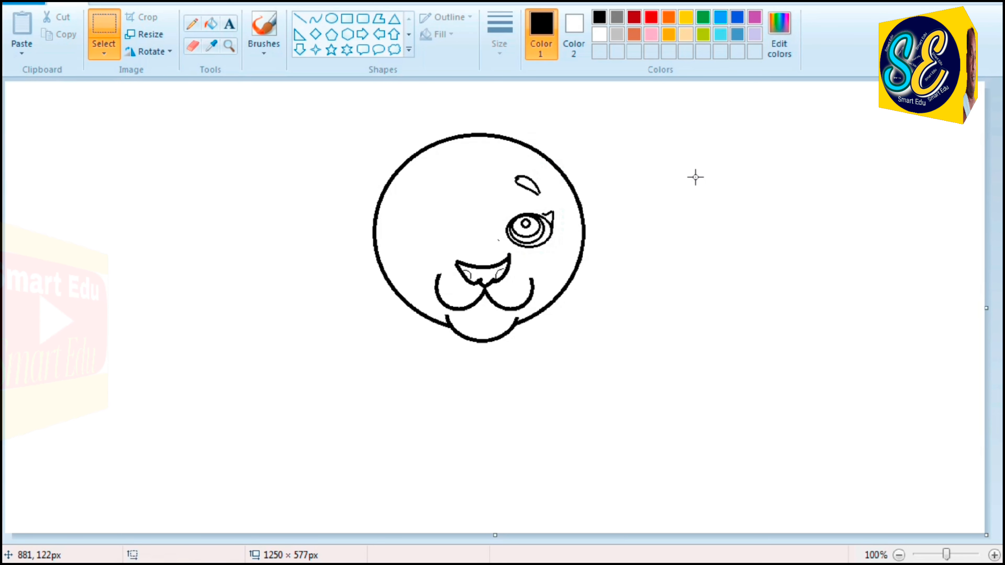
left_click(211, 24)
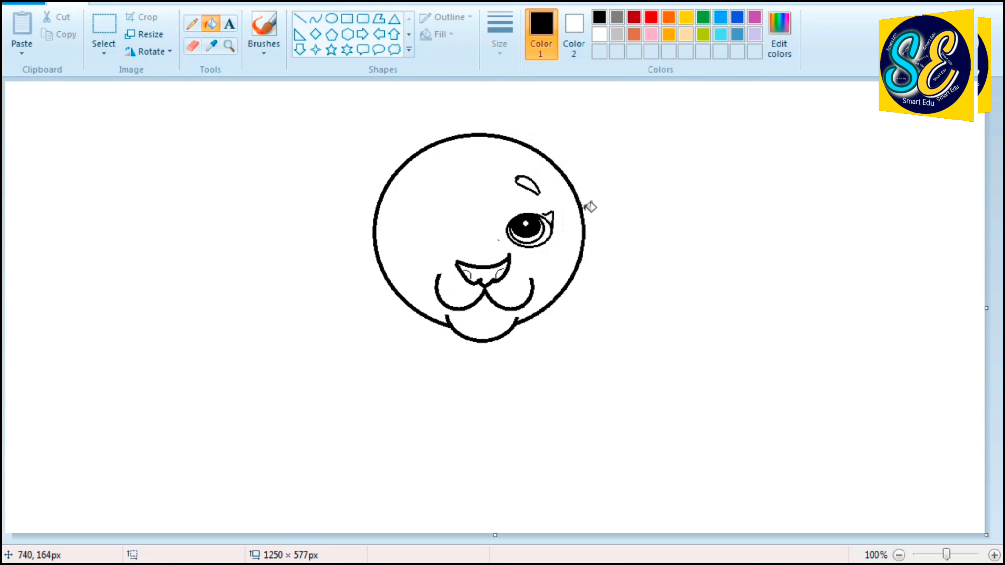
left_click(192, 24)
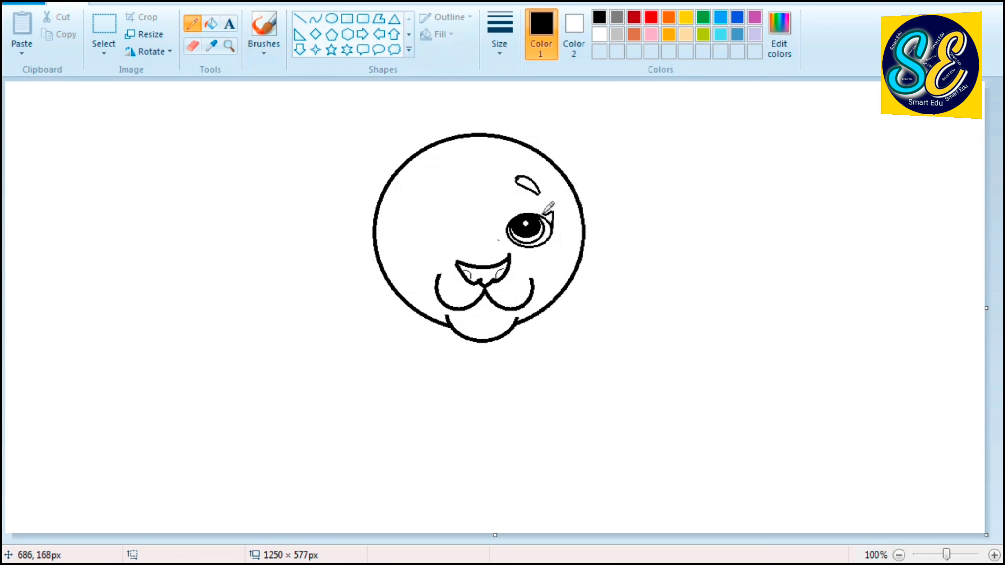
left_click(211, 24)
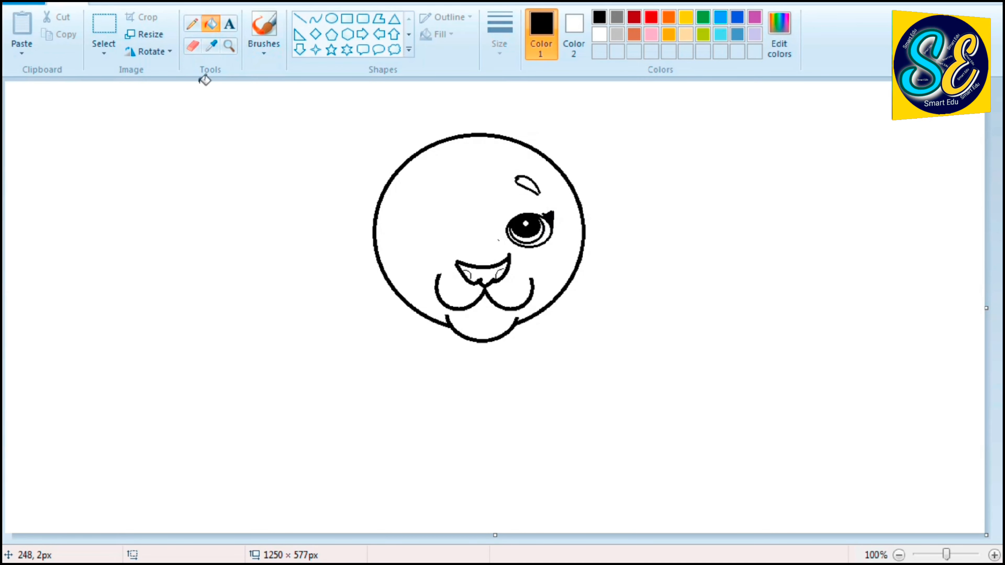
- Draw a small pointed corner at the inner edge of the eye with the Pencil and fill it with black
left_click(103, 25)
left_click_drag(512, 191, 515, 191)
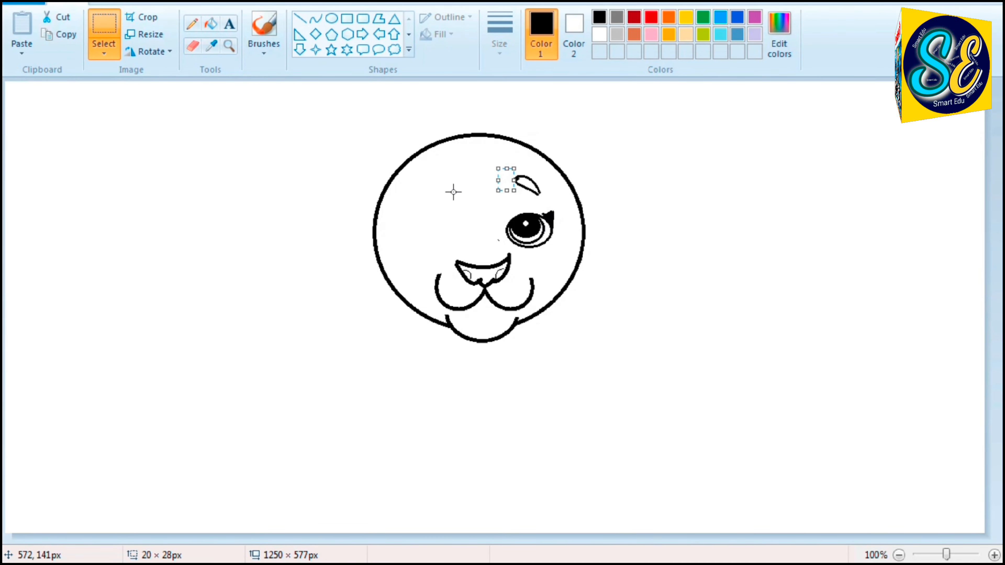
left_click(198, 26)
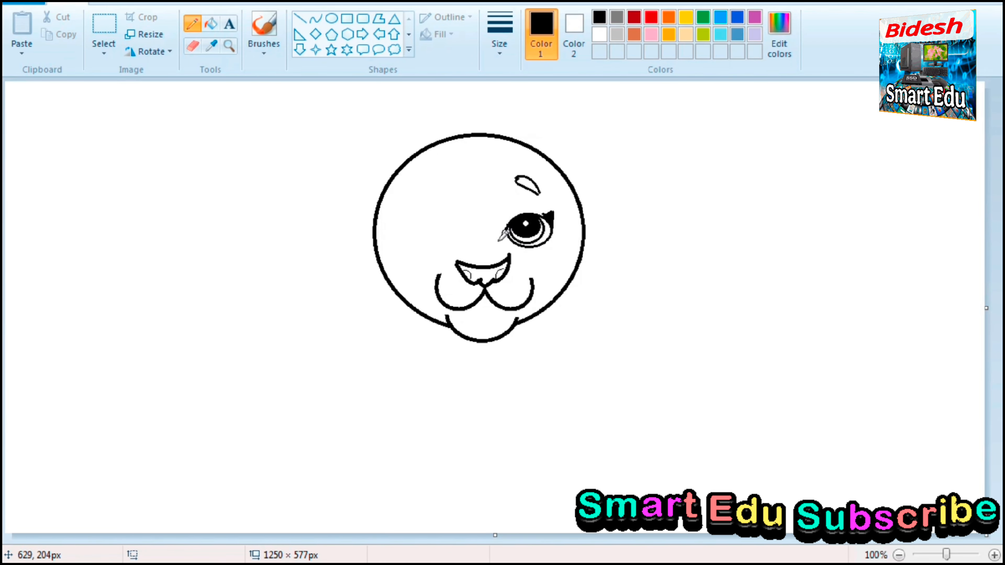
left_click(208, 24)
left_click(503, 235)
left_click(104, 26)
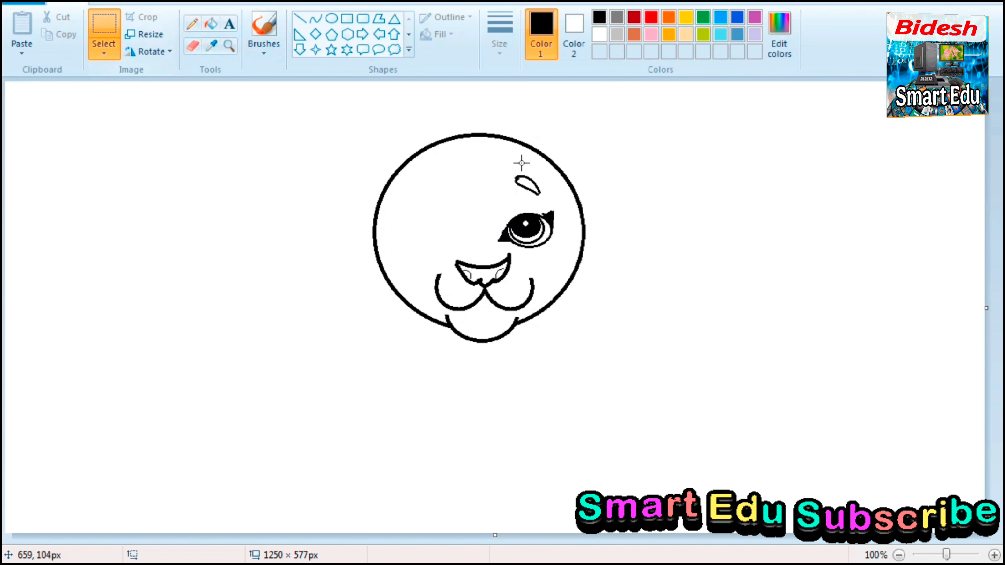
left_click_drag(492, 164, 566, 252)
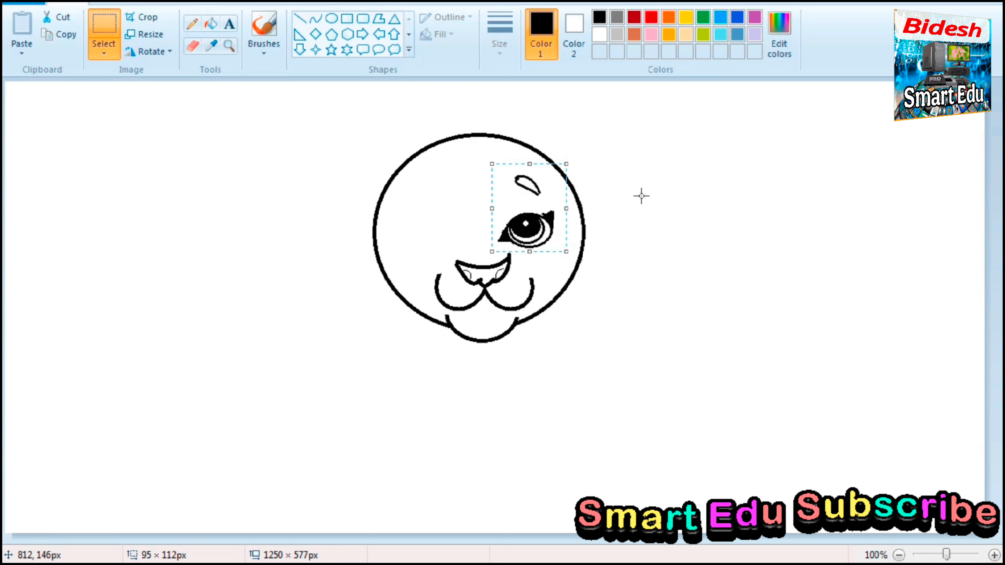
left_click(641, 195)
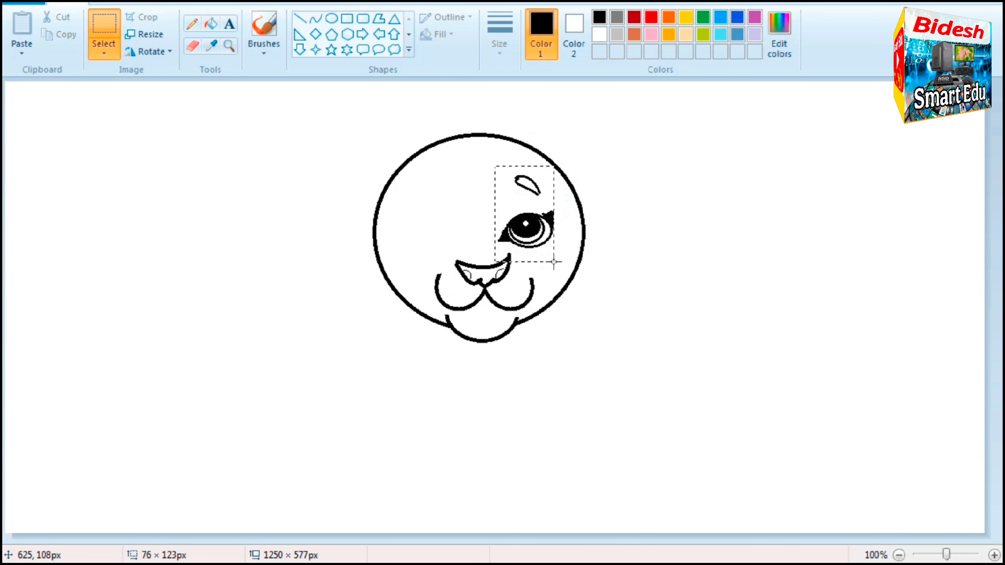
left_click(725, 186)
- Make a free-form selection around the finished eye and its eyebrow, without touching the nose, and copy it
left_click(102, 51)
left_click(174, 106)
left_click_drag(504, 160, 531, 168)
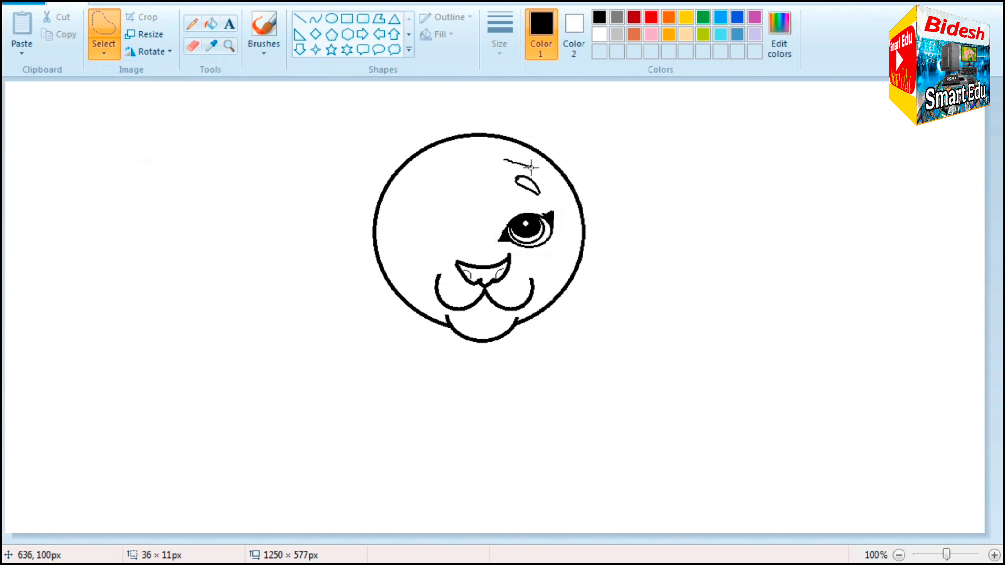
left_click_drag(490, 210, 501, 159)
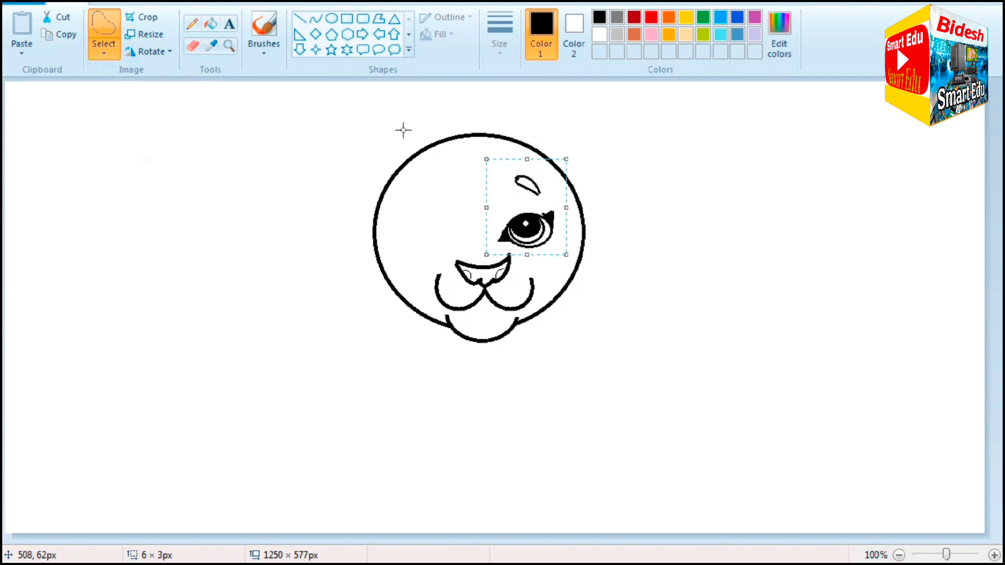
left_click(59, 34)
- Paste the eye and eyebrow copy, flip it horizontally, make its background transparent, and place it on the other side of the face
left_click(20, 34)
left_click_drag(54, 121, 413, 219)
left_click(151, 51)
left_click(159, 140)
left_click(104, 51)
left_click(150, 195)
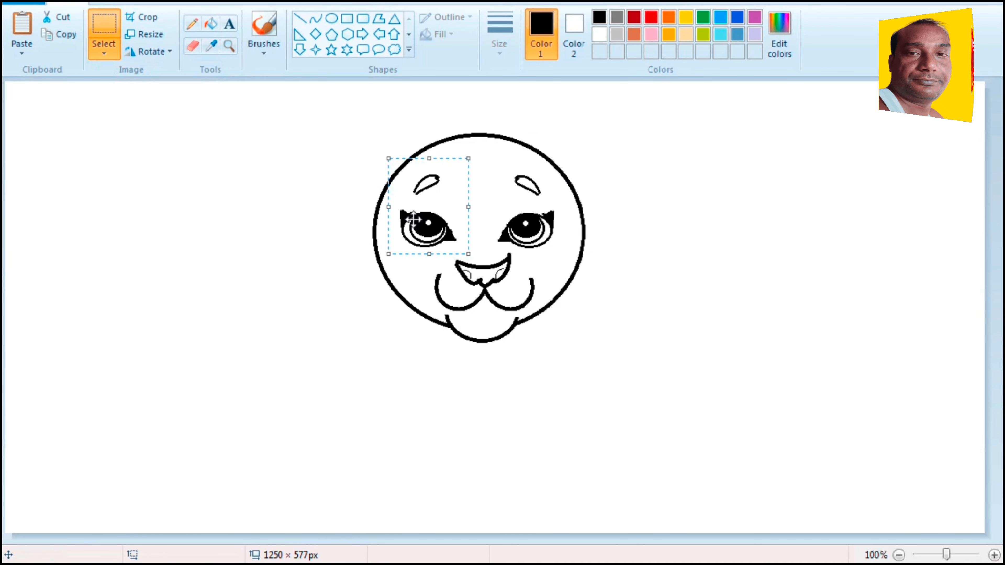
left_click(770, 208)
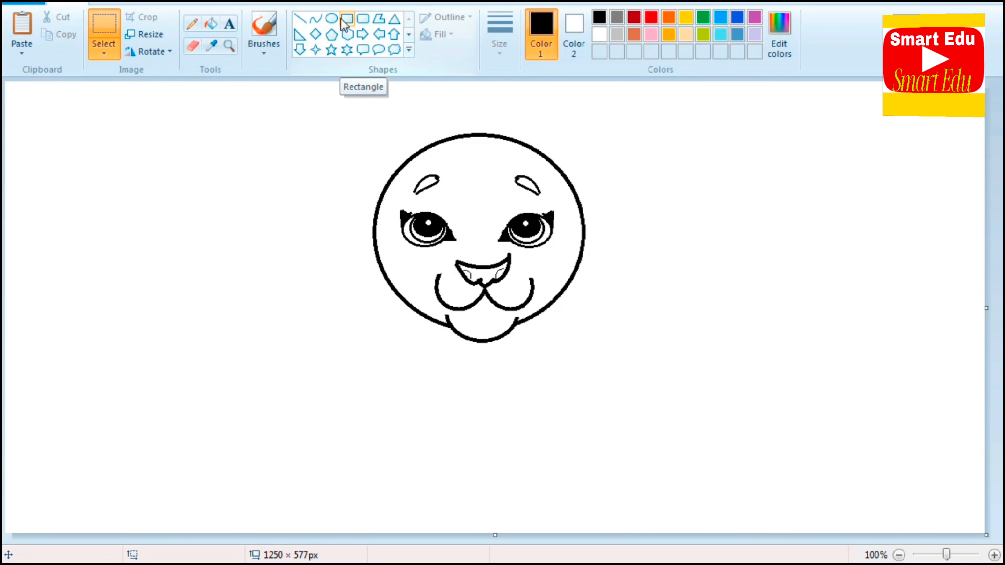
- Draw a rounded outer ear curve on the head's upper right, in a frame about 143 × 150 px, and thicken its line
left_click(315, 18)
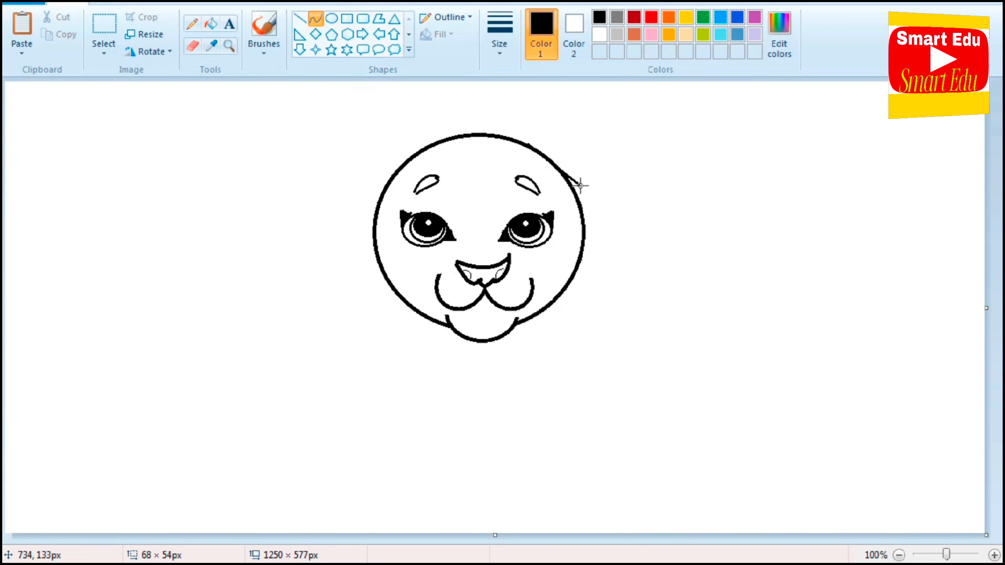
left_click_drag(579, 189, 590, 86)
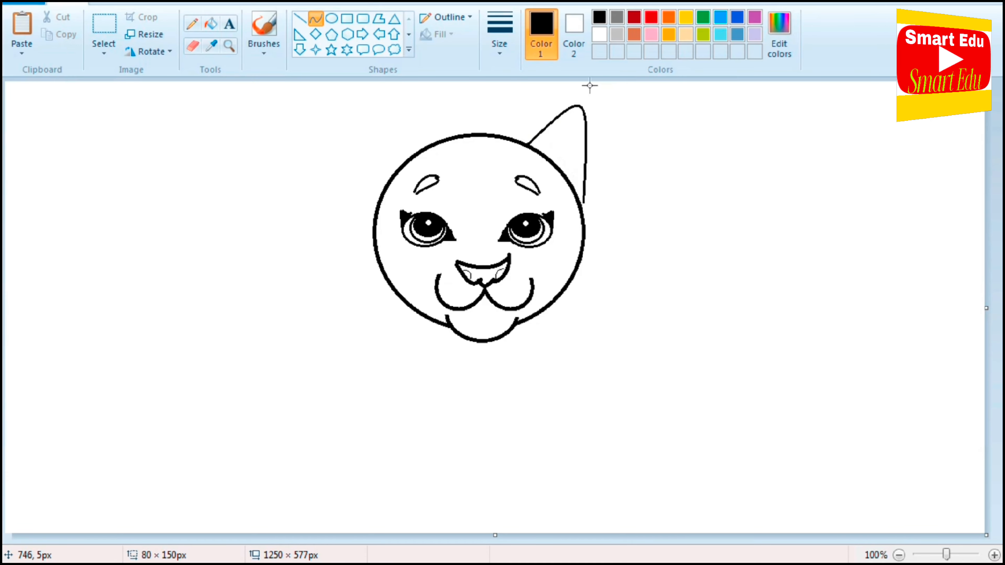
left_click_drag(600, 134, 639, 141)
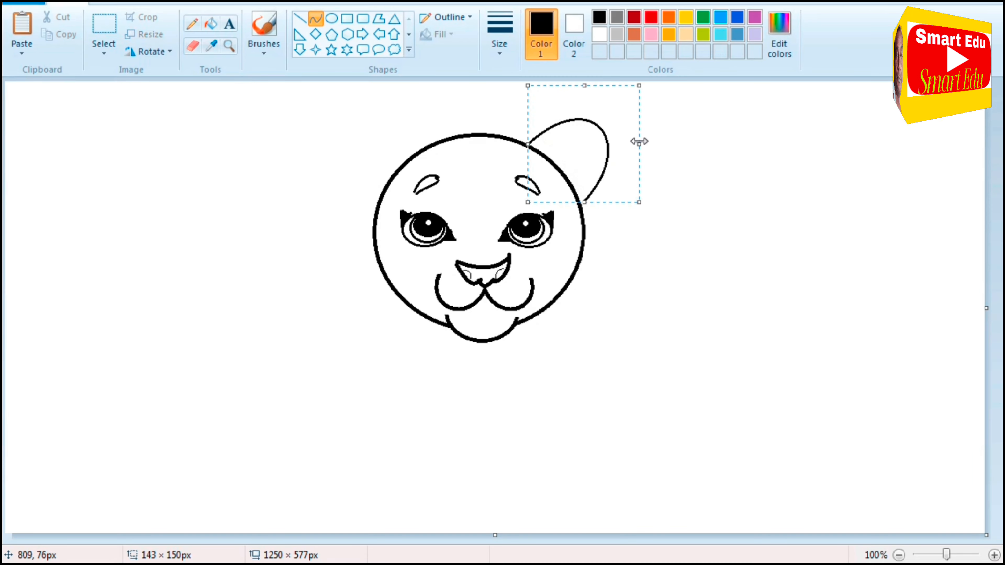
left_click(511, 62)
left_click(516, 139)
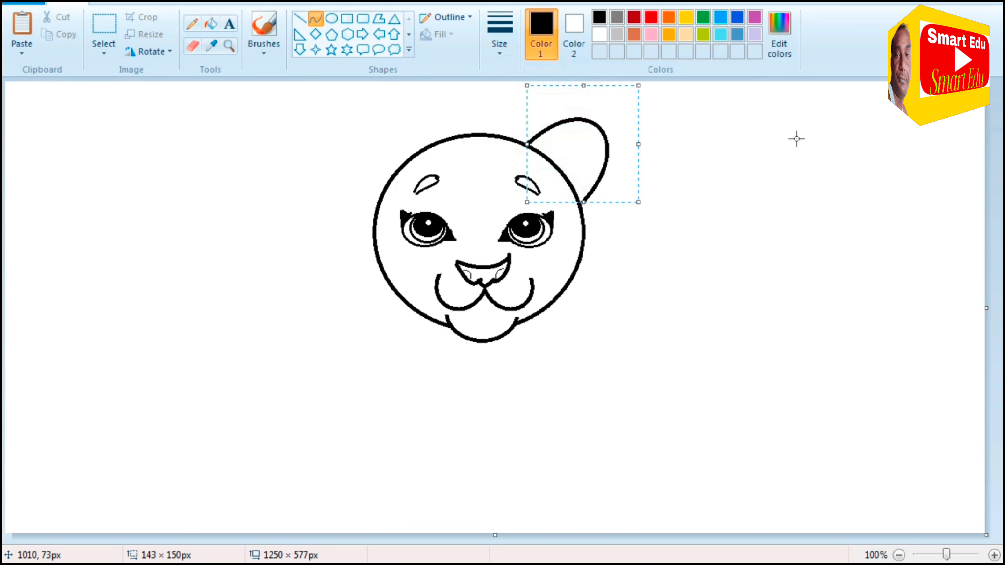
left_click(816, 113)
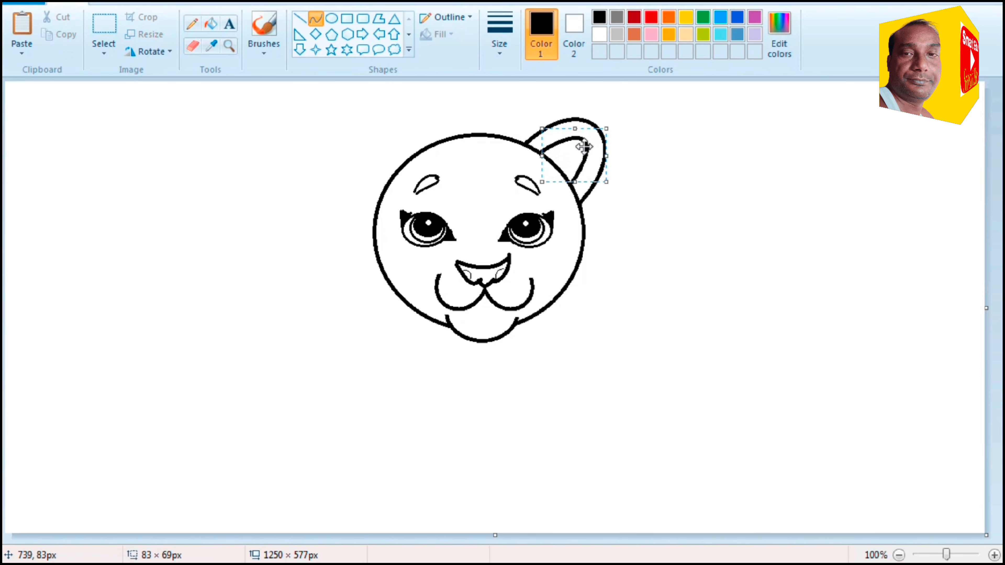
- Draw an inner curve in a frame about 83 × 69 px inside the right ear and add short zigzag fur strokes within it
left_click_drag(584, 147, 592, 141)
left_click(760, 125)
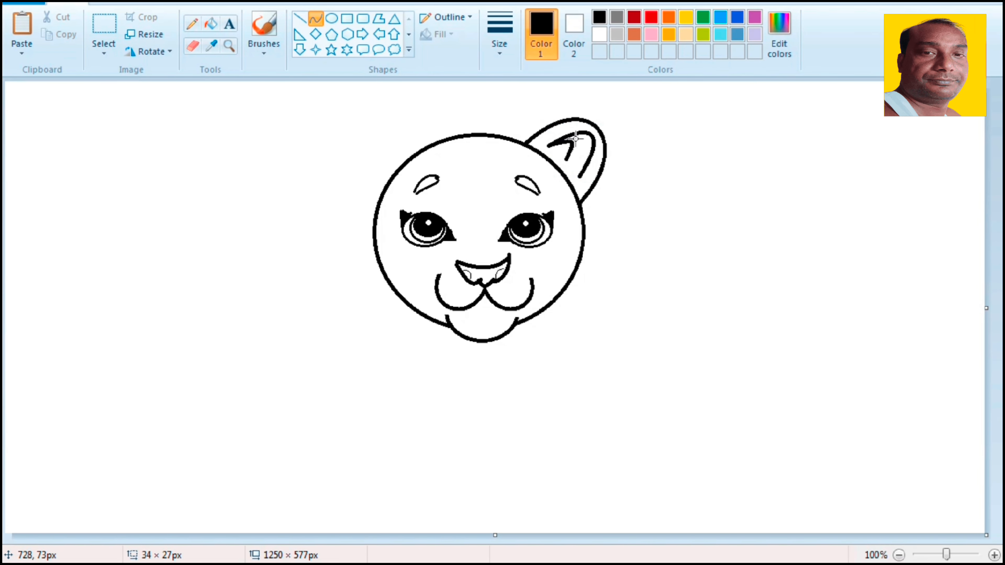
left_click(618, 151)
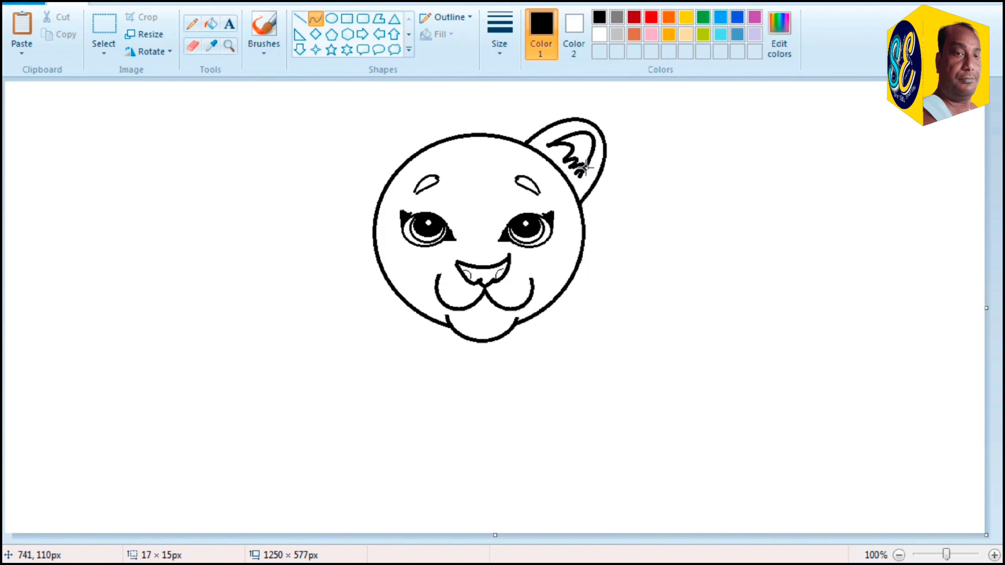
left_click(653, 170)
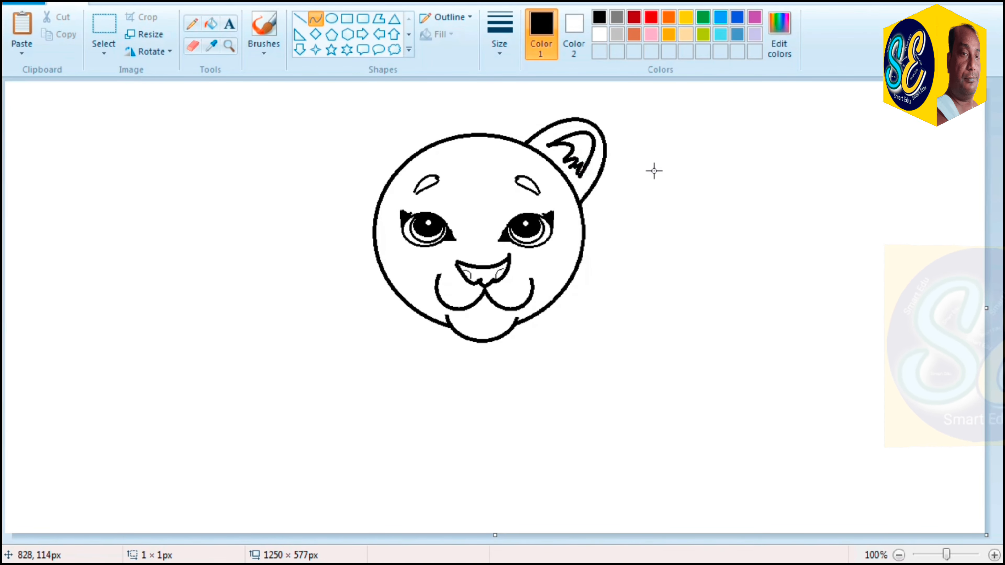
- Draw the left ear with a rounded outer curve, framed about 152 × 139 px, a smaller inner curve, and zigzag fur strokes
left_click_drag(412, 155, 333, 186)
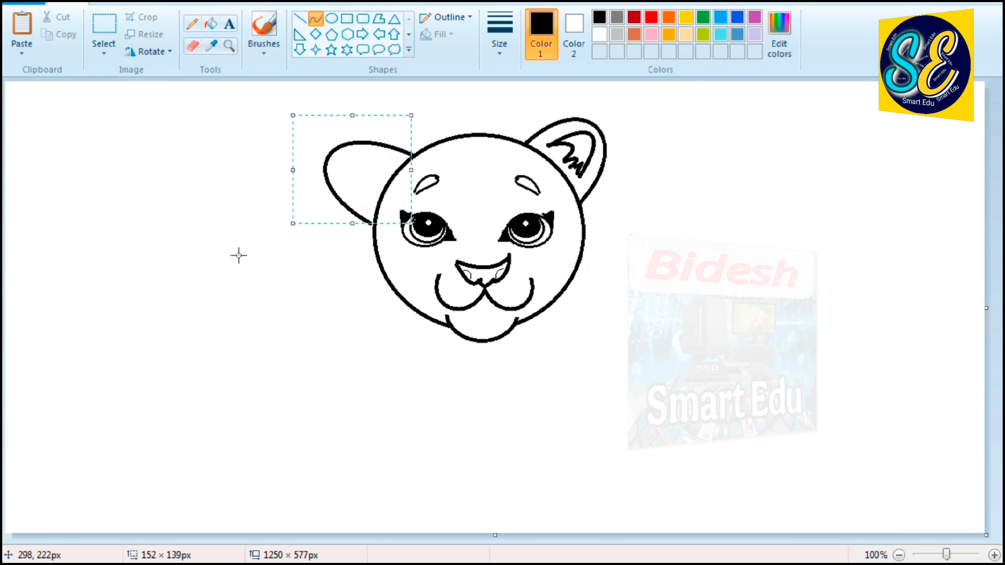
mouse_move(385, 166)
left_mouse_down()
mouse_move(367, 201)
mouse_move(354, 164)
mouse_move(348, 179)
left_mouse_up()
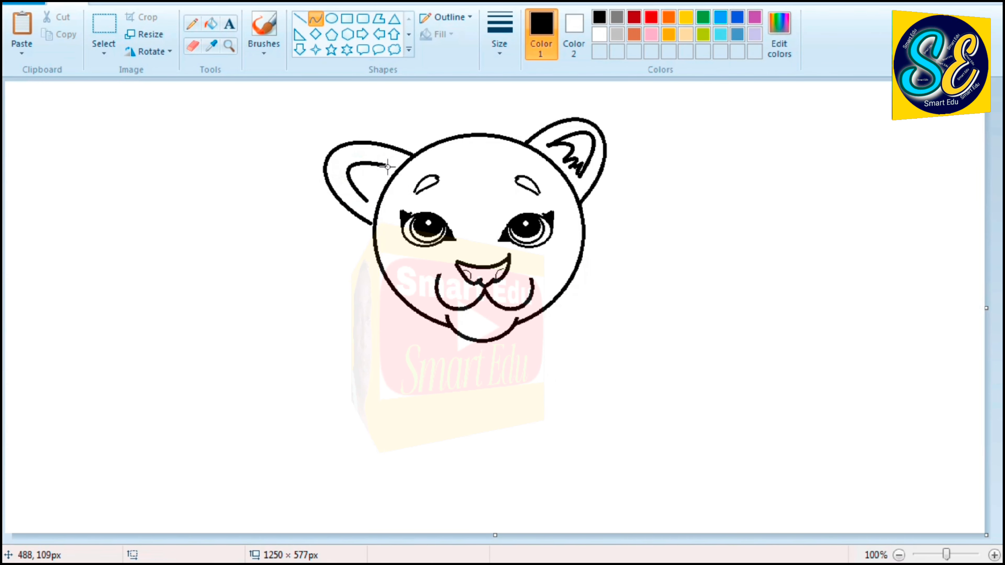
mouse_move(388, 165)
left_mouse_down()
mouse_move(378, 178)
mouse_move(370, 169)
left_mouse_up()
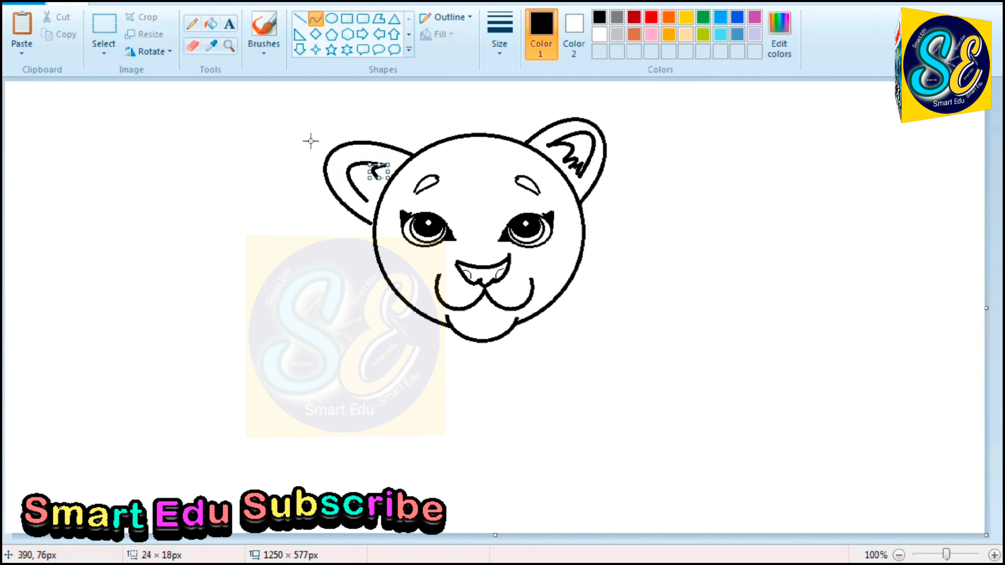
mouse_move(269, 130)
left_mouse_down()
mouse_move(375, 177)
mouse_move(361, 177)
left_mouse_up()
key("ctrl+z")
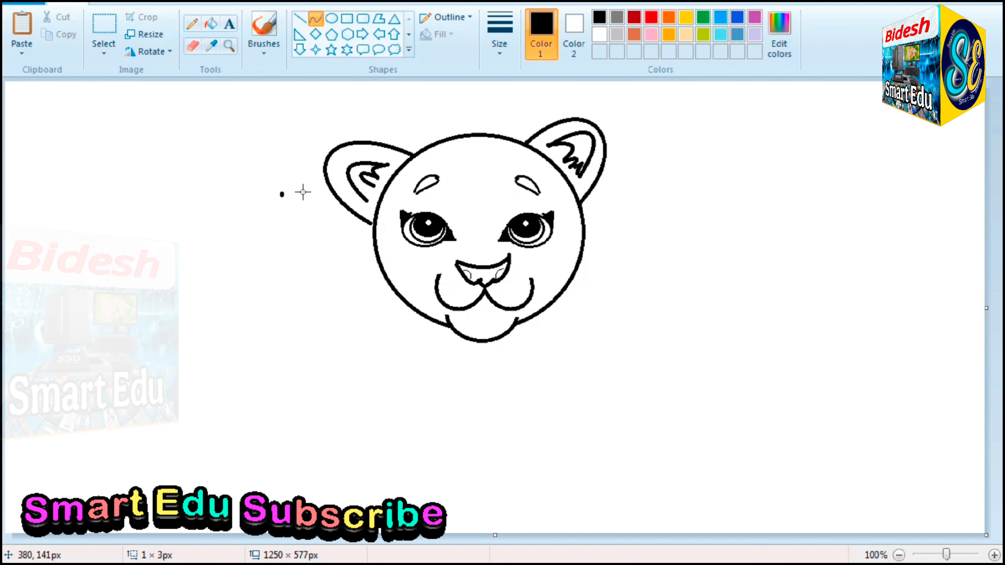
mouse_move(303, 193)
left_mouse_down()
mouse_move(366, 196)
mouse_move(349, 180)
mouse_move(359, 186)
left_mouse_up()
key("ctrl+z")
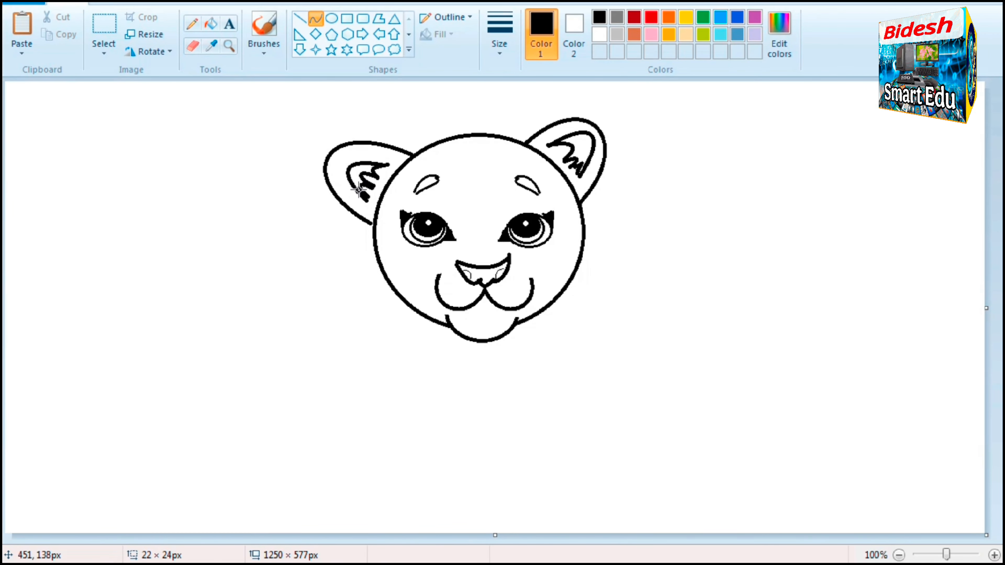
left_click(799, 154)
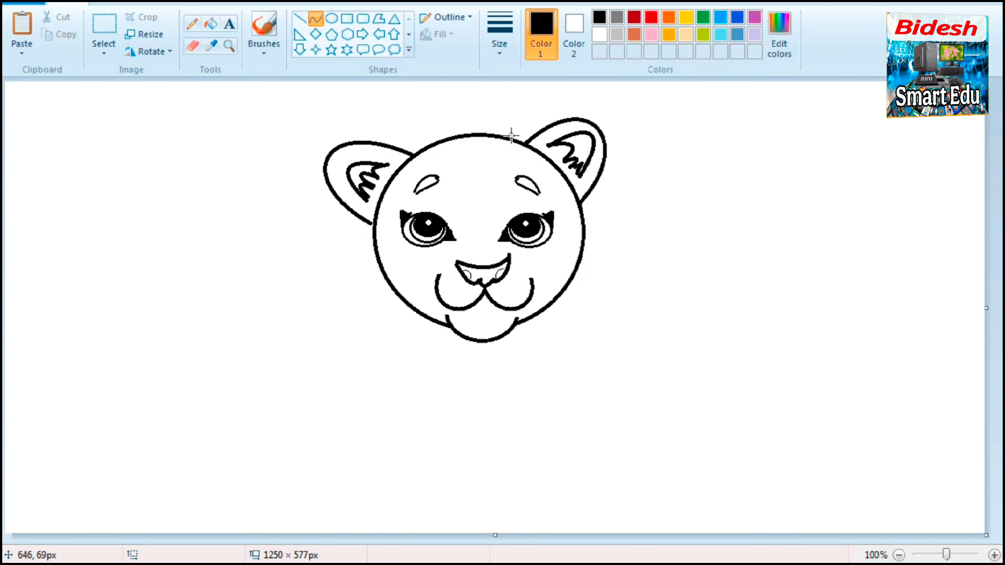
- Draw an arched hair curve about 106 × 76 px above the head and erase the head outline beneath it
left_click_drag(512, 136, 460, 77)
key("Down")
key("Down")
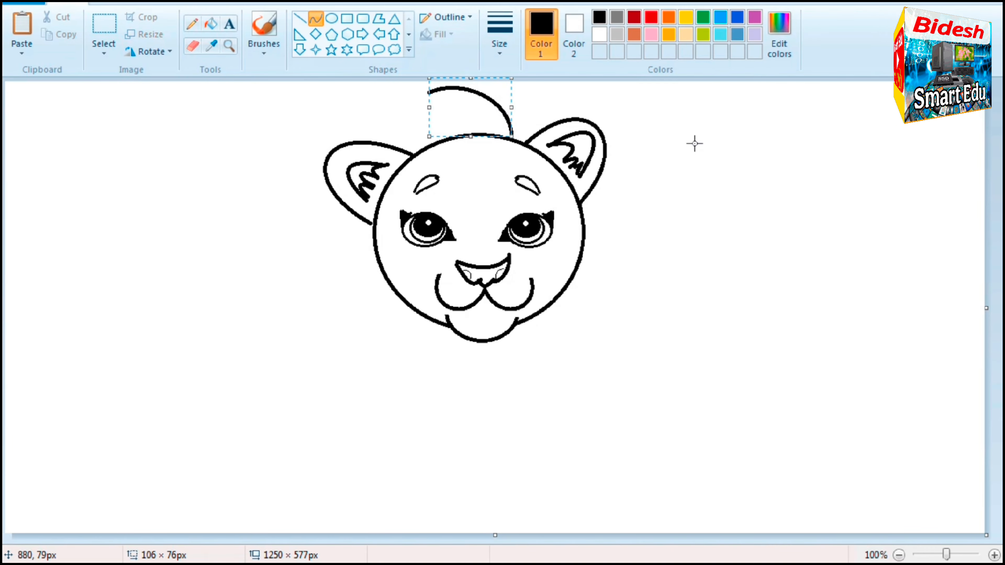
left_click(805, 121)
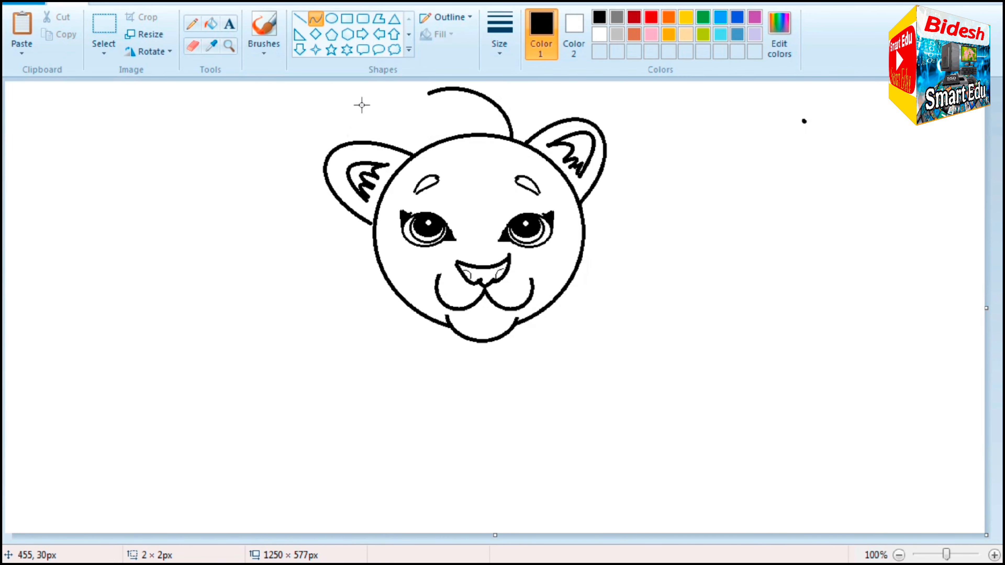
left_click(197, 46)
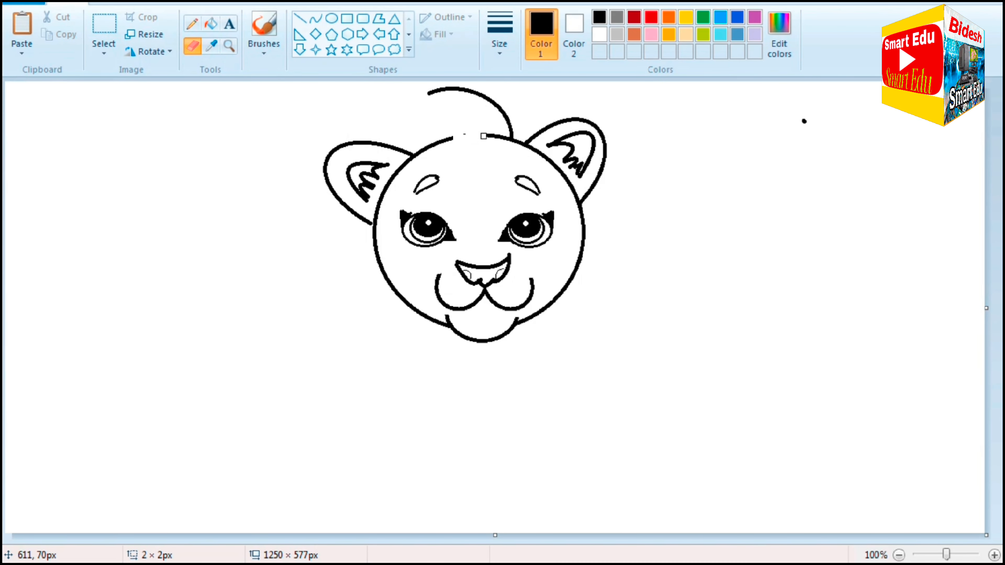
- Draw the hair tuft's front curves, about 70 × 69 and 26 × 62 px, meeting in a forehead point, plus a short inner strand
left_click(315, 18)
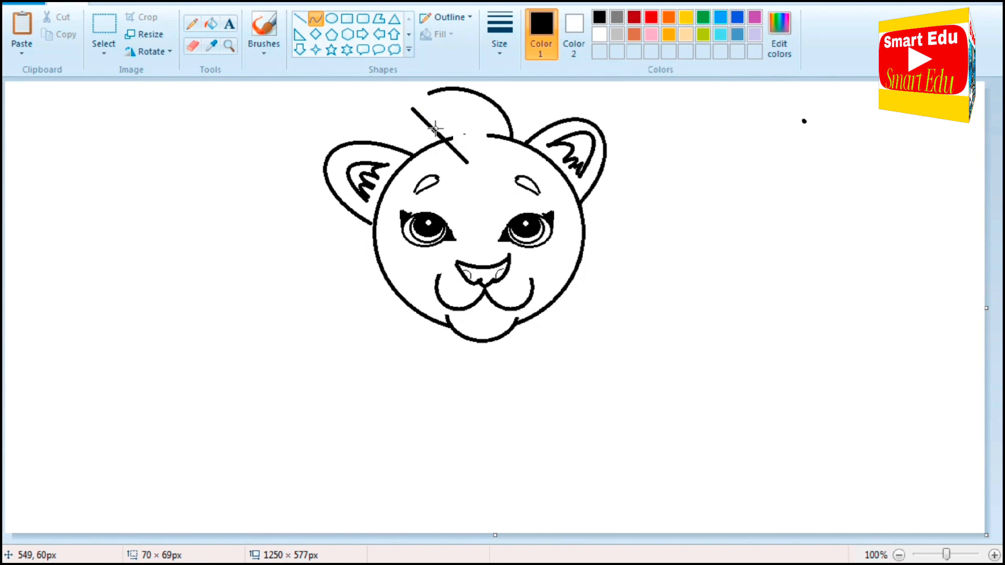
left_click_drag(436, 128, 450, 119)
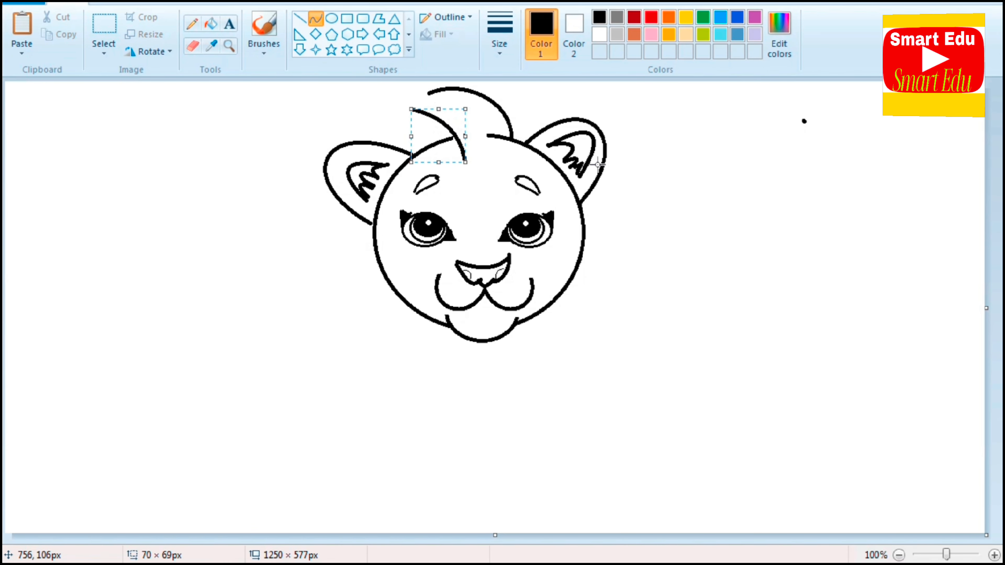
left_click(726, 166)
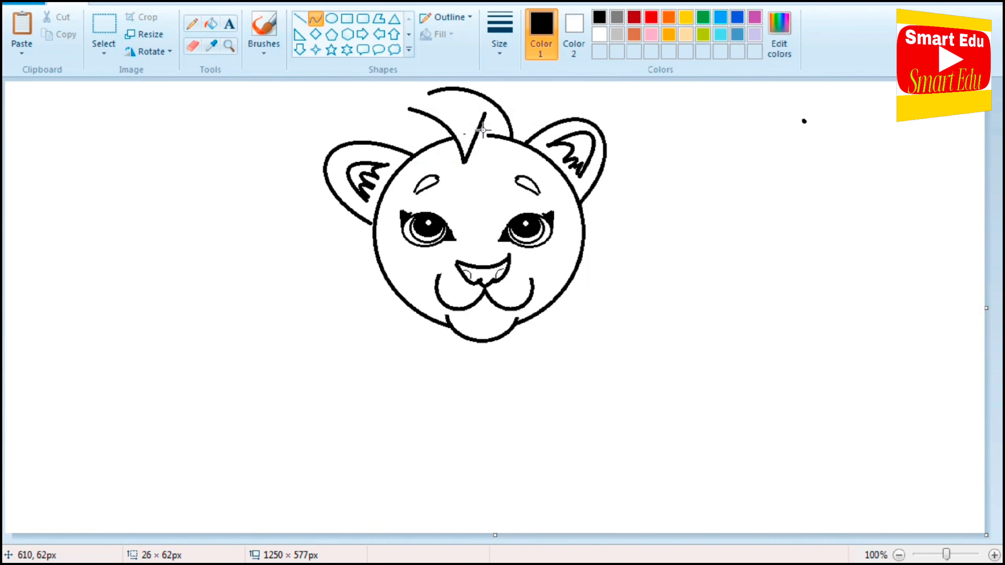
left_click_drag(483, 130, 488, 127)
left_click(735, 118)
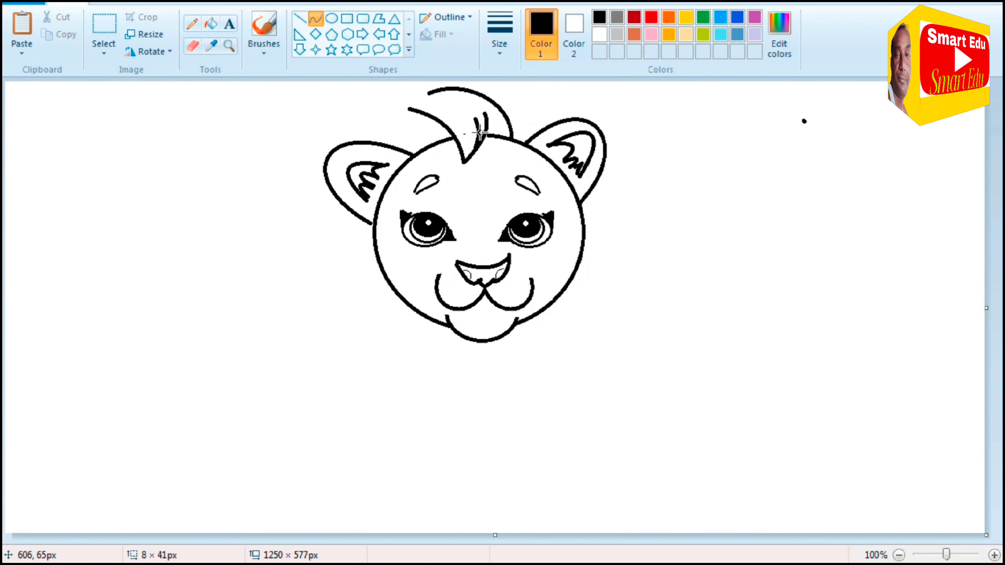
- Close the hair tuft's two pointed tips with short curves, about 31 × 21 px for the upper and 60 × 15 px for the lower
left_click(317, 19)
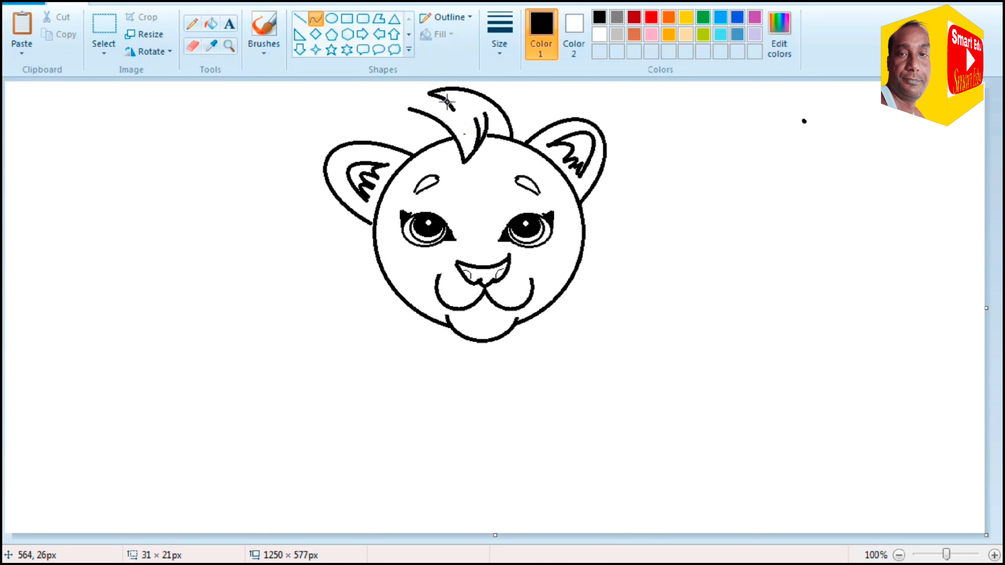
left_click(423, 113)
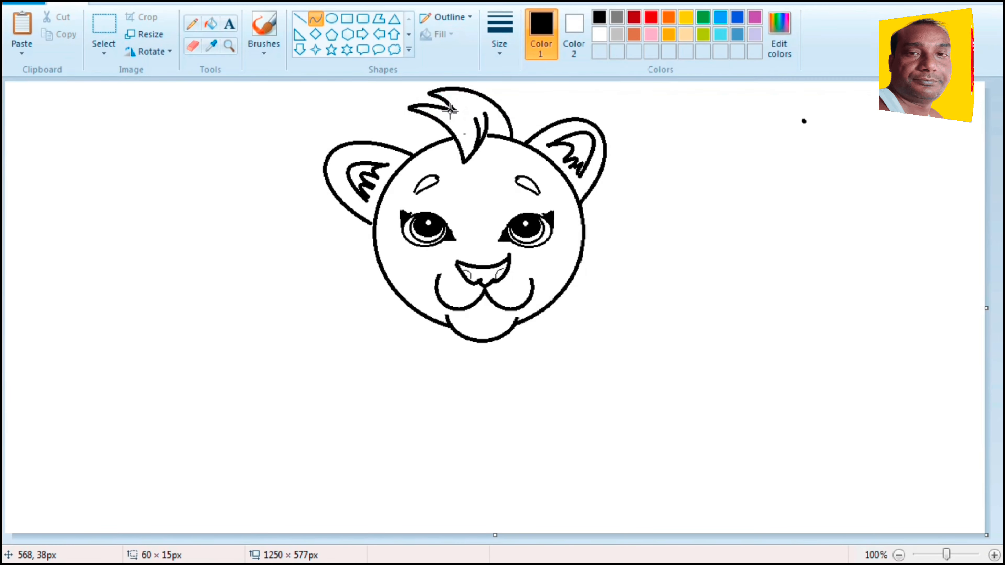
left_click(717, 111)
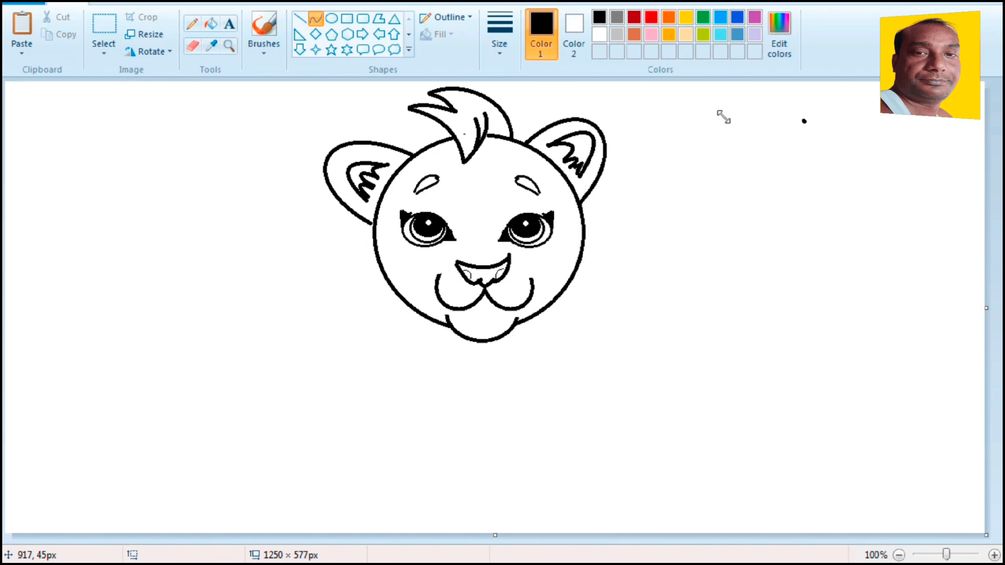
- Draw an upright ellipse about 106 × 156 px below and to the left of the head
left_click(332, 18)
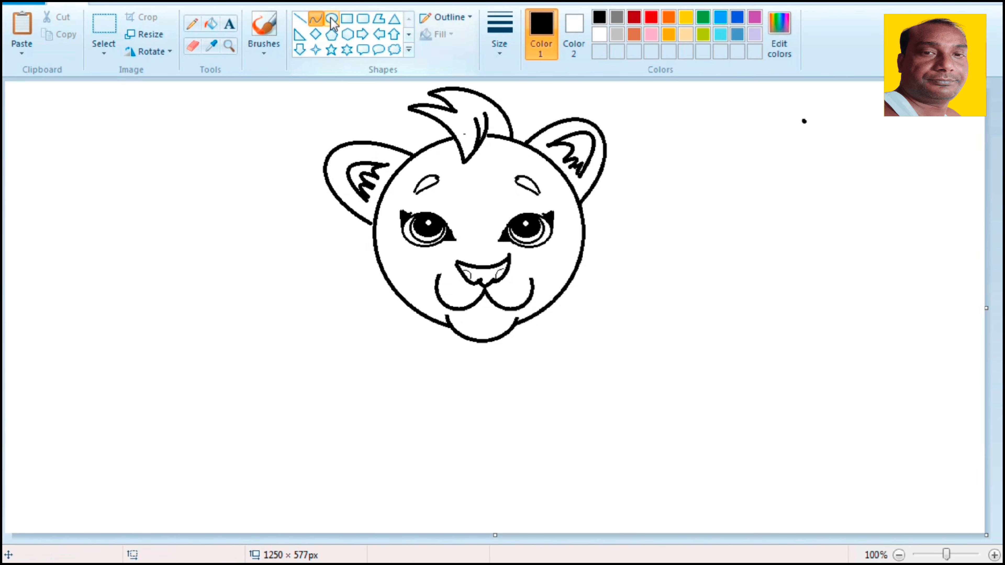
left_click_drag(364, 384, 437, 493)
left_click_drag(393, 426, 382, 420)
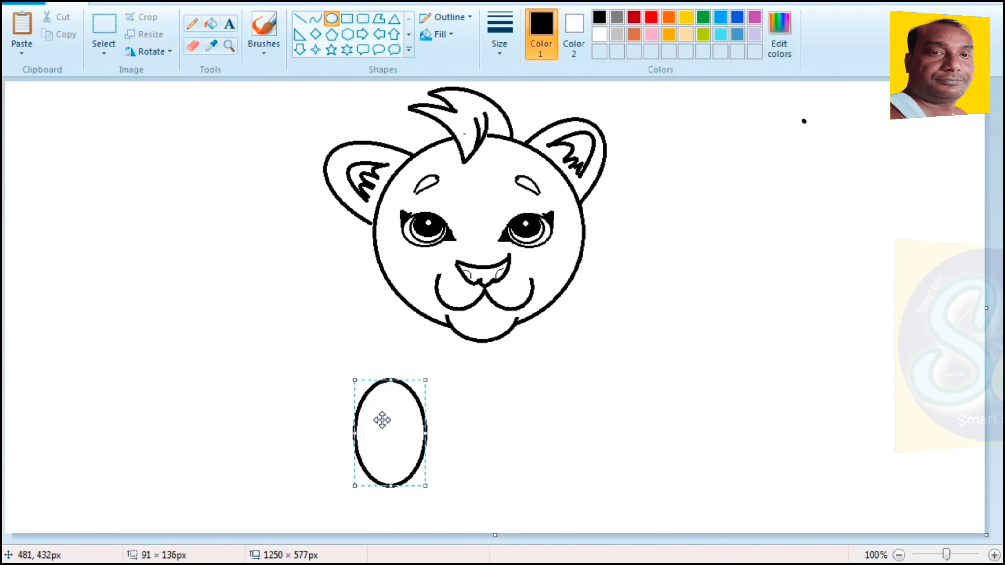
mouse_move(426, 487)
left_mouse_down()
mouse_move(447, 499)
mouse_move(428, 502)
left_mouse_up()
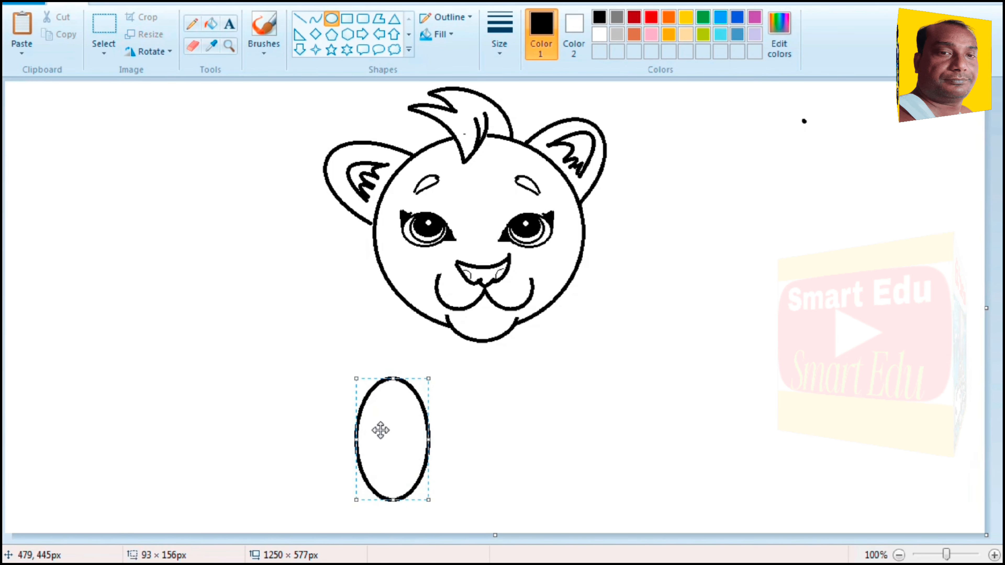
left_click_drag(380, 431, 433, 444)
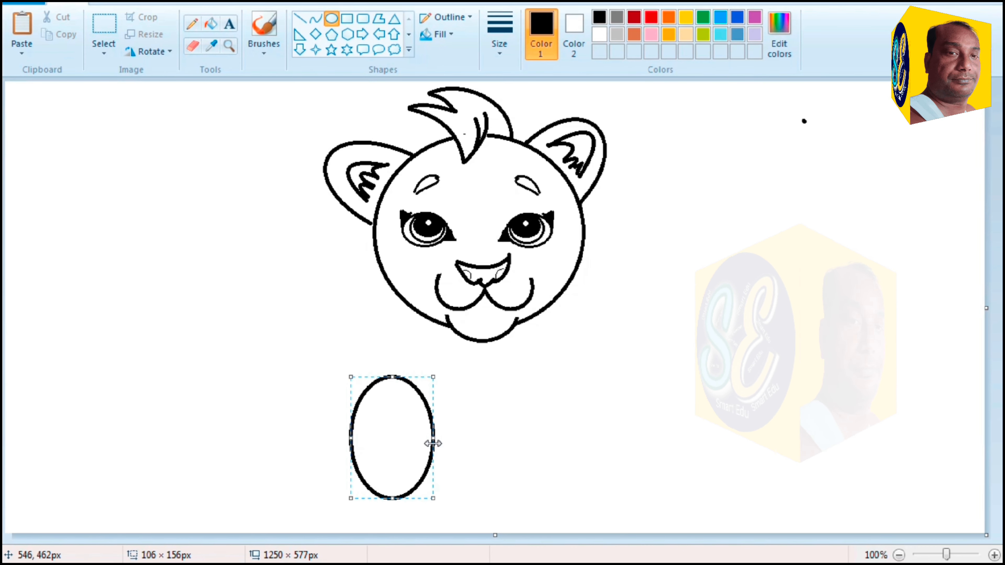
- Draw a near-round ellipse about 60 × 65 px to the left of the upright body ellipse
left_click_drag(291, 382, 331, 426)
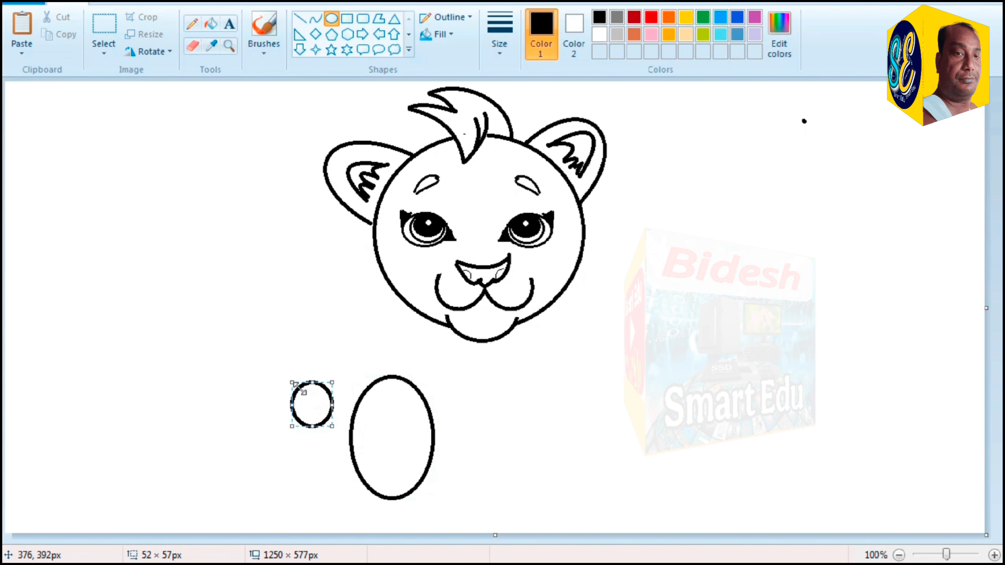
mouse_move(291, 382)
left_mouse_down()
mouse_move(301, 376)
mouse_move(282, 373)
left_mouse_up()
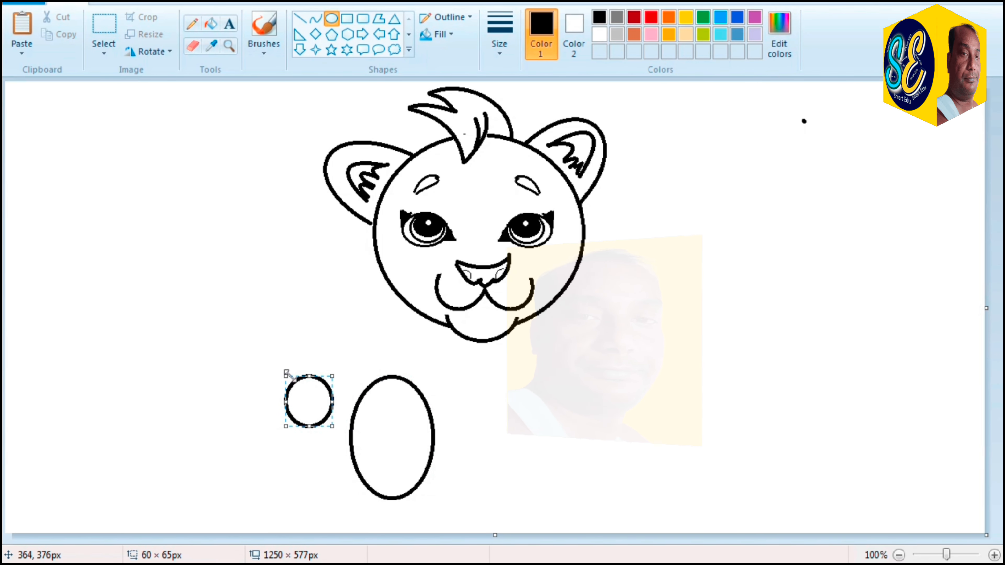
- Draw a flat ellipse slightly over 111 × 61 px across the upright ellipse's lower end, and a smaller ellipse farther to the right
left_click_drag(387, 484, 475, 522)
left_click_drag(432, 485, 444, 474)
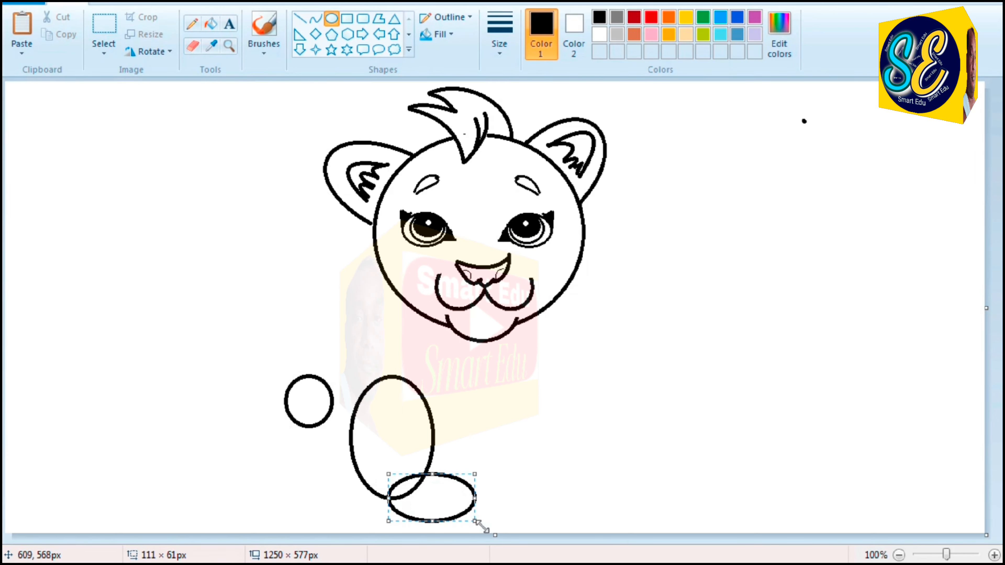
left_click_drag(475, 522, 480, 524)
left_click(499, 467)
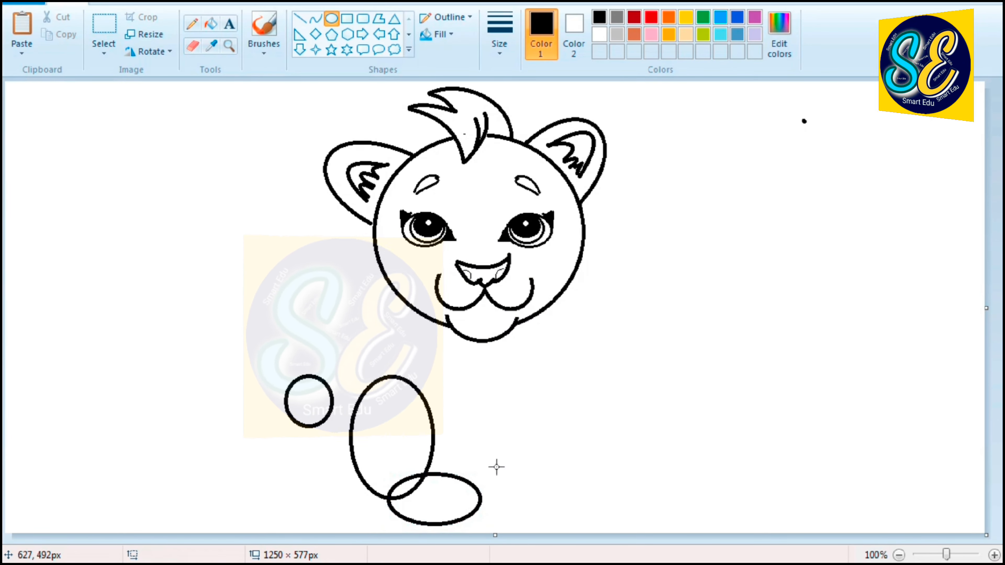
left_click_drag(459, 443, 590, 506)
left_click(680, 479)
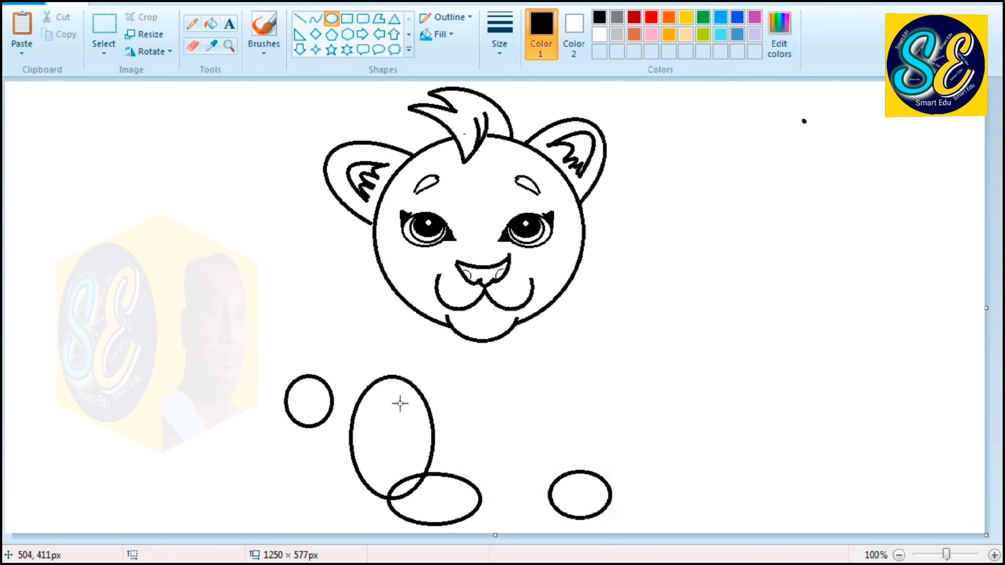
- With an enlarged eraser, remove the overlapping outlines where the upright and flat ellipses meet, and the left part of the small right ellipse
left_click(192, 45)
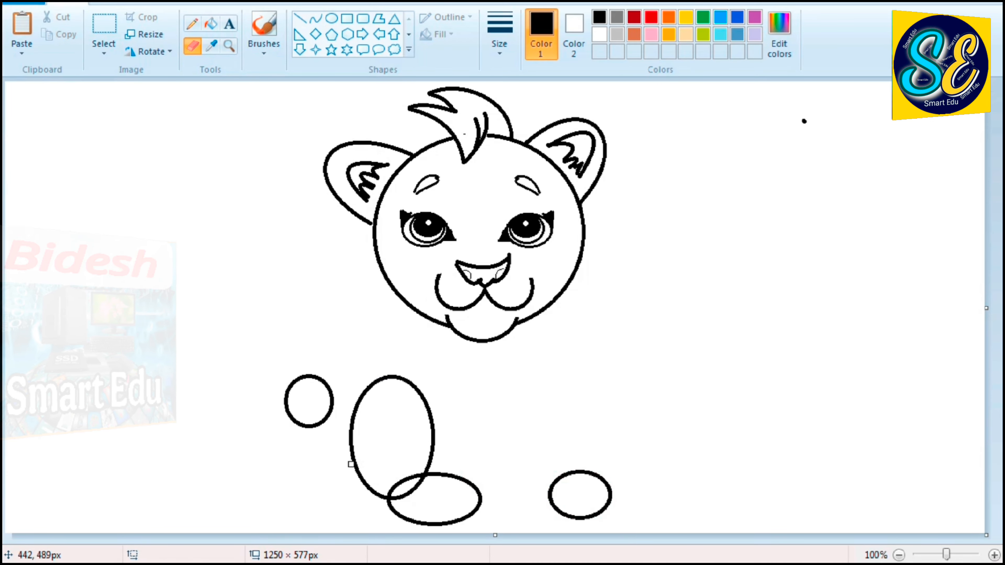
key("ctrl+plus")
key("ctrl+plus")
key("ctrl+plus")
key("ctrl+plus")
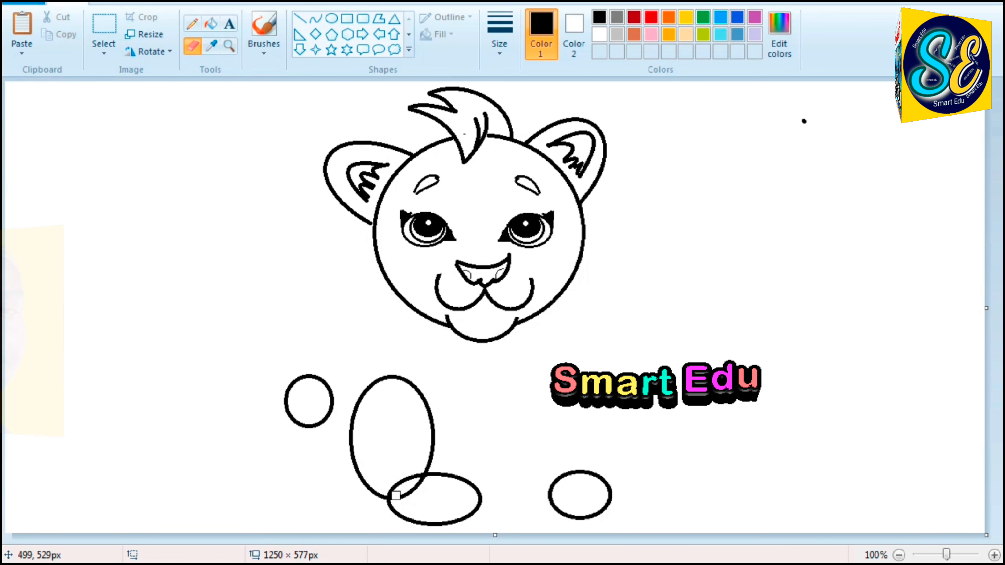
mouse_move(394, 497)
left_mouse_down()
mouse_move(413, 475)
mouse_move(395, 492)
mouse_move(375, 491)
mouse_move(394, 508)
left_mouse_up()
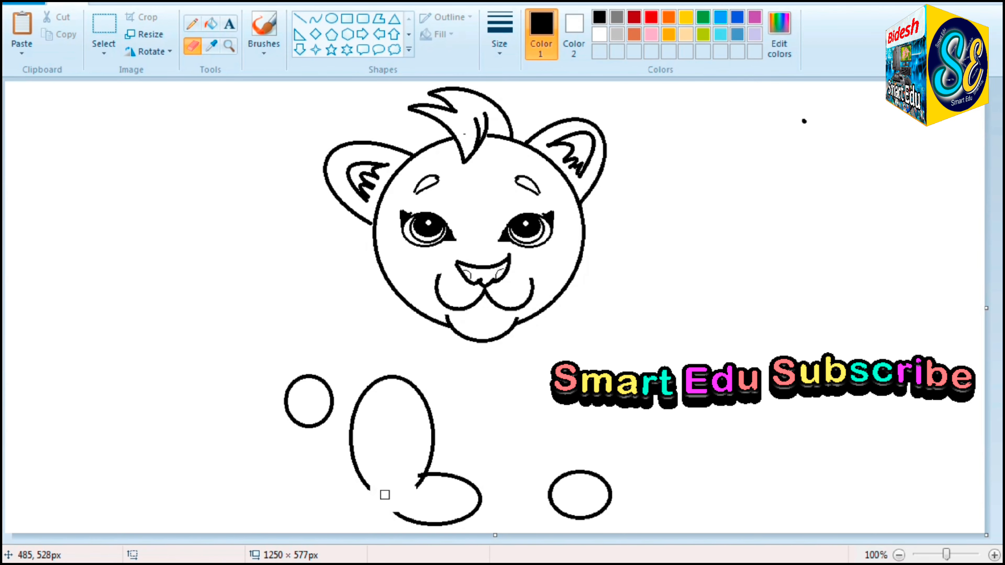
mouse_move(579, 480)
left_mouse_down()
mouse_move(559, 490)
mouse_move(556, 508)
mouse_move(549, 485)
left_mouse_up()
- Draw a curve about 40 × 40 px joining the upright ellipse's open lower-left end to the foot's outline
left_click(315, 18)
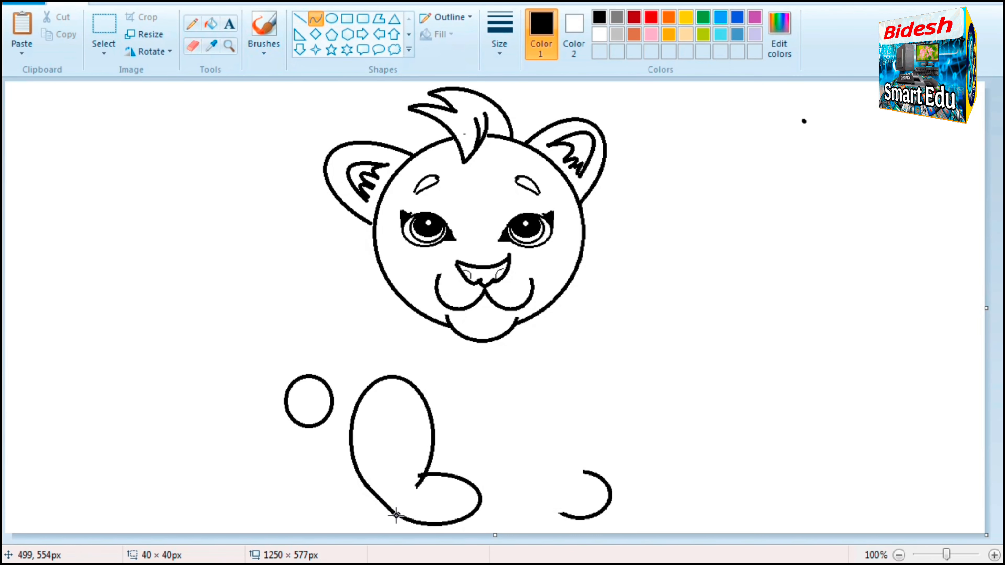
left_click(387, 515)
left_click(731, 442)
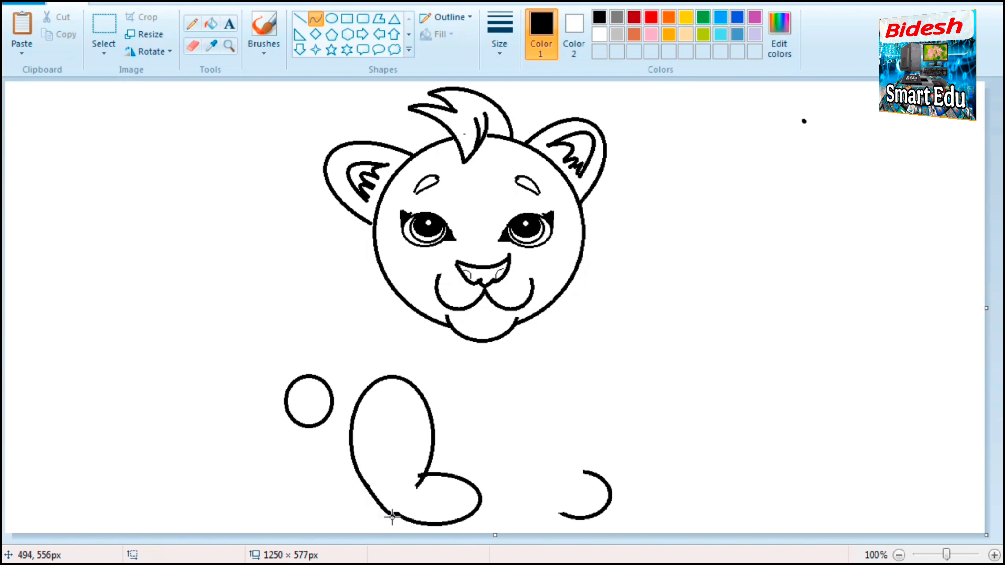
- Erase the lower-left arc of the small left circle and draw the tail's outer curve, about 135 × 134 px, from it to the body
left_click(193, 46)
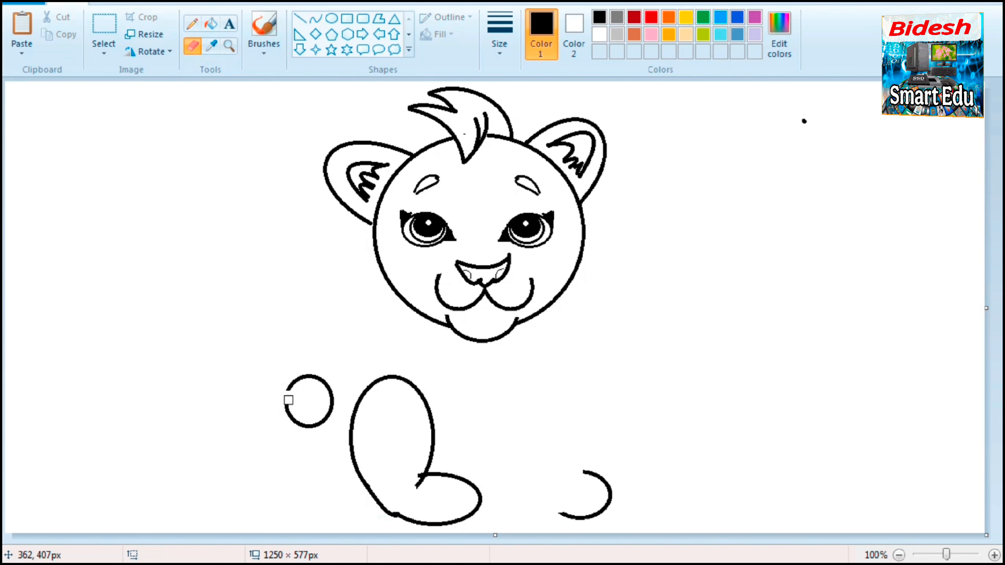
left_click(315, 18)
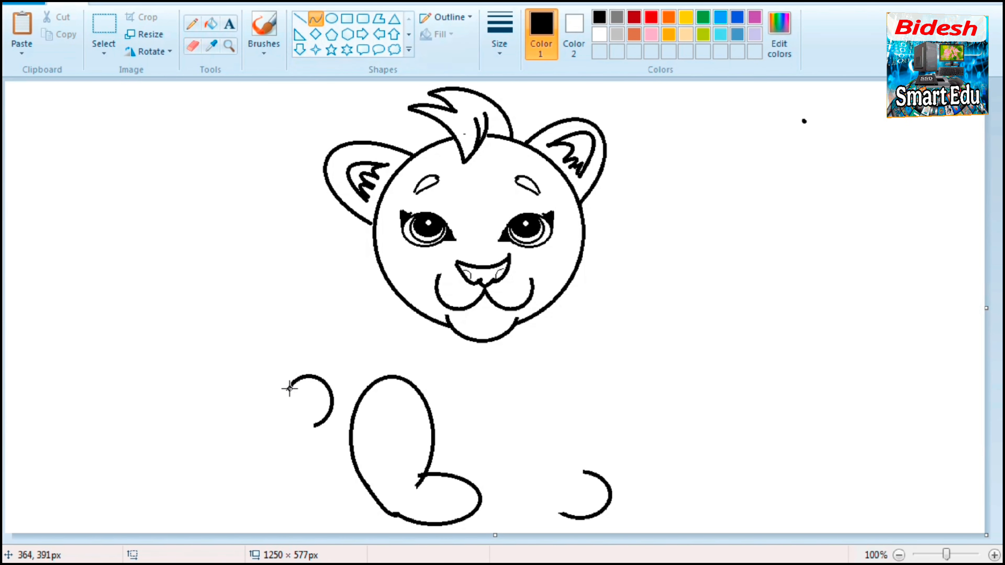
mouse_move(287, 390)
left_mouse_down()
mouse_move(294, 476)
mouse_move(361, 485)
left_mouse_up()
left_click_drag(309, 427, 301, 495)
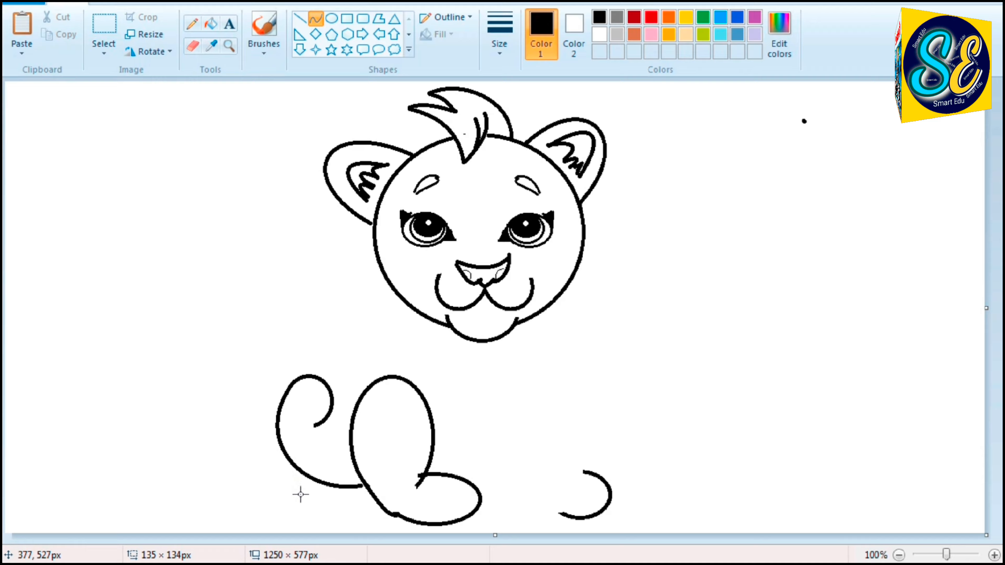
left_click(180, 341)
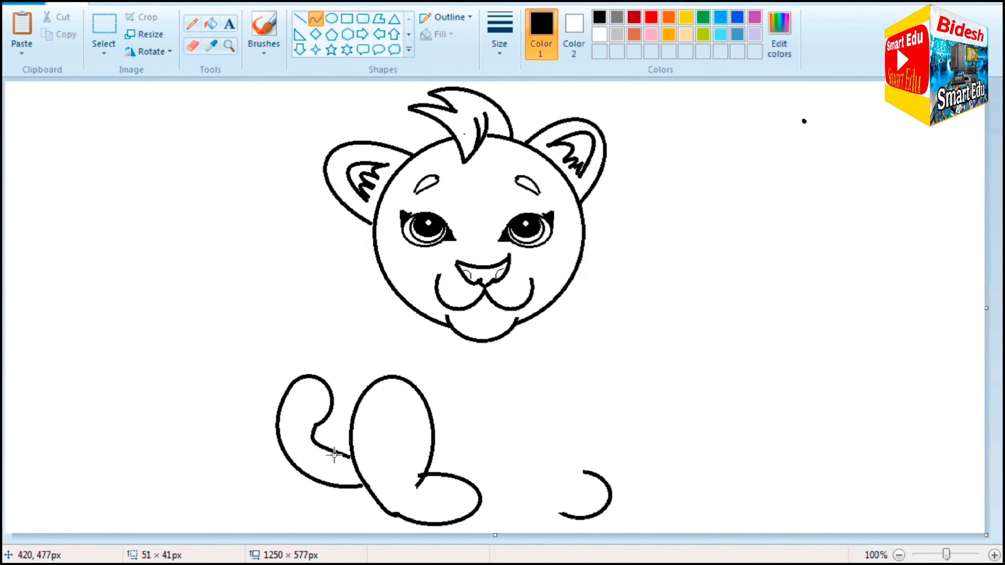
- Shape the tail's inner curve, about 51 × 56 px, between the circle's lower end and the upright ellipse
left_click_drag(325, 469, 325, 469)
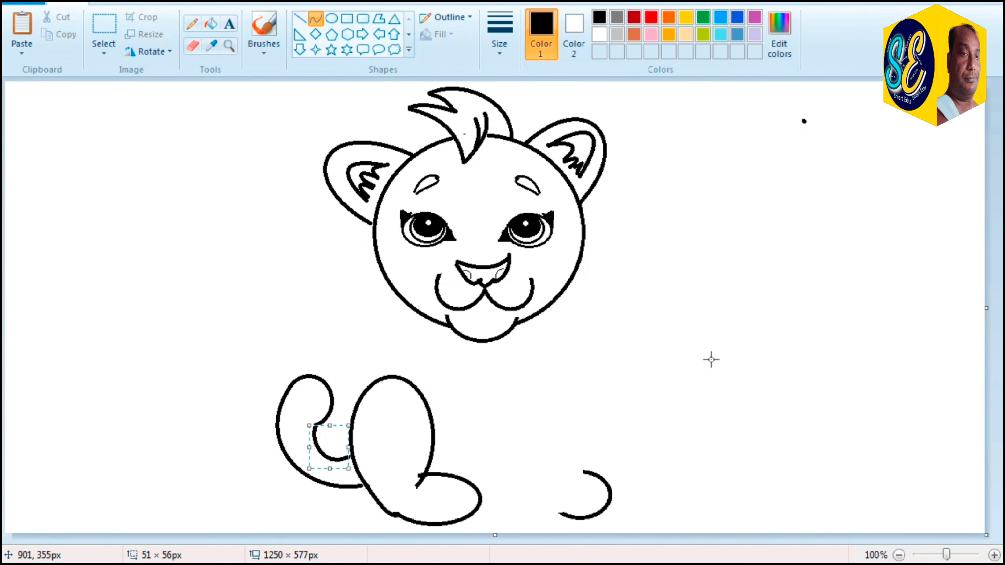
left_click(846, 333)
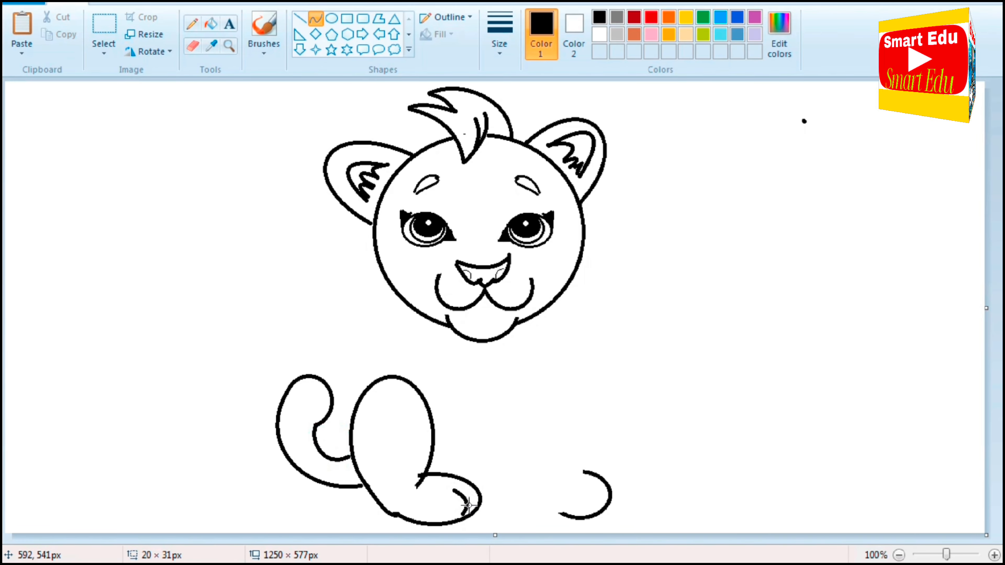
- Draw two short curved toe lines on the foot, the outer one about 20 × 31 px
left_click(456, 527)
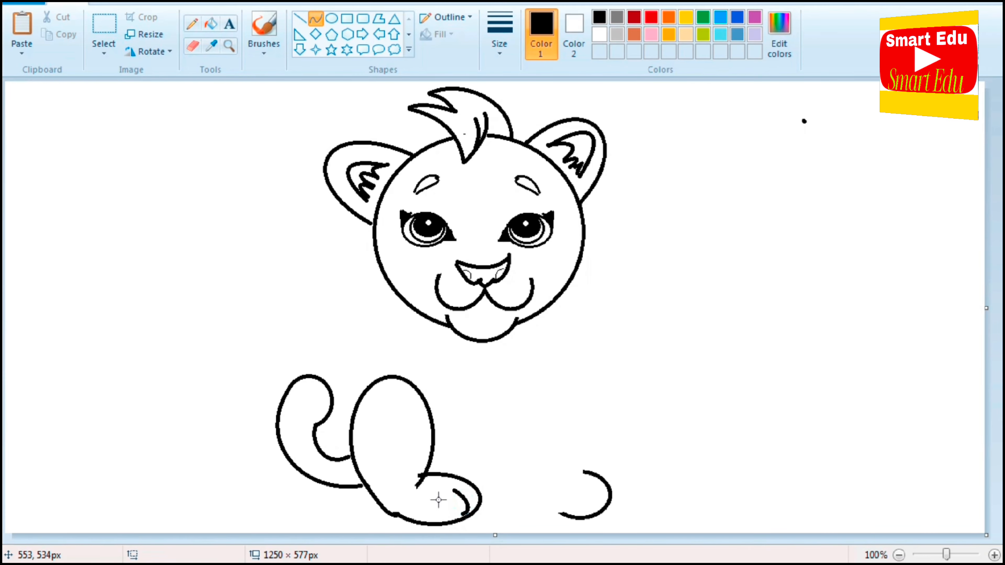
left_click(713, 463)
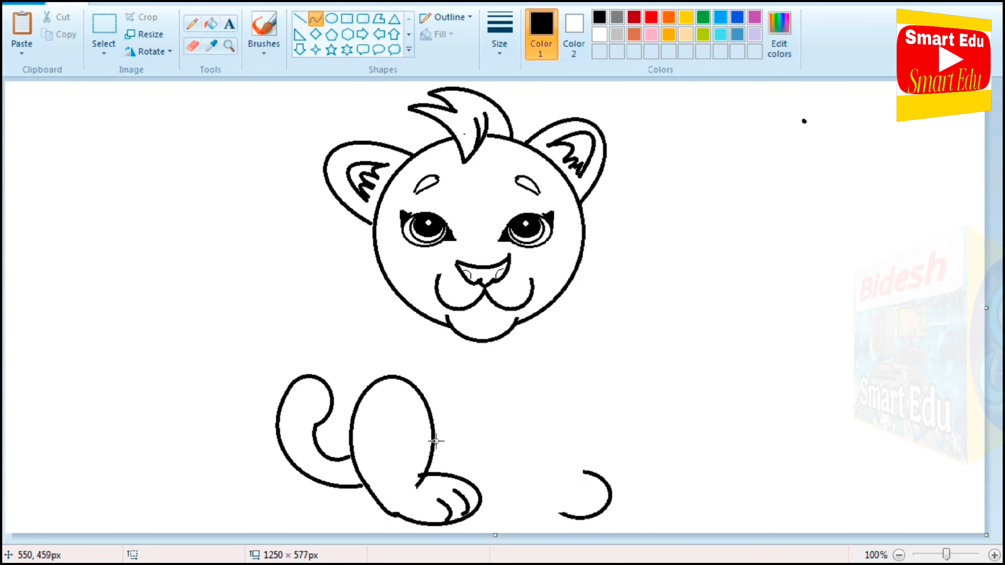
- Try a wavy curve about 104 × 151 px from the body's right edge down past the foot, and undo it
left_click_drag(435, 435, 505, 552)
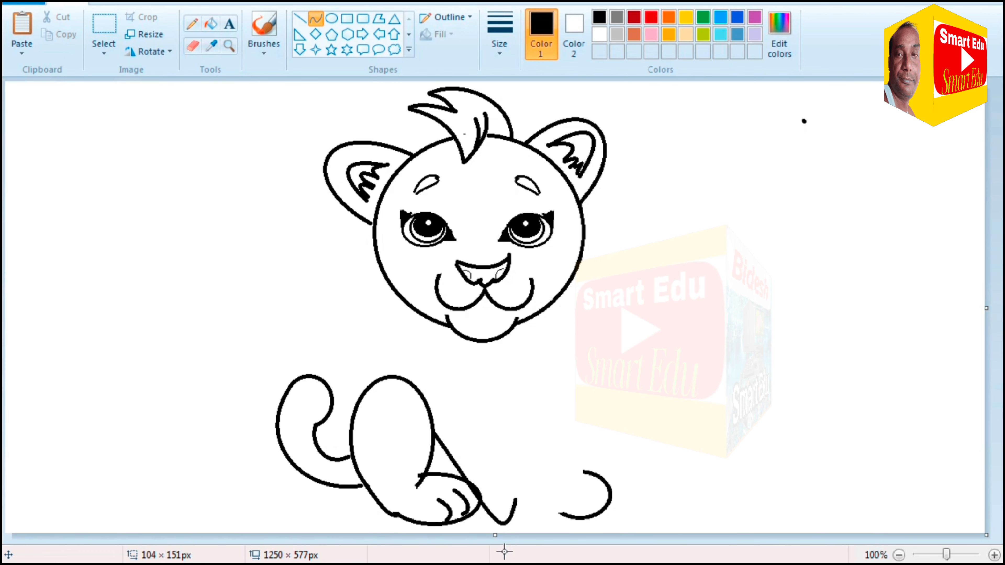
key("ctrl+z")
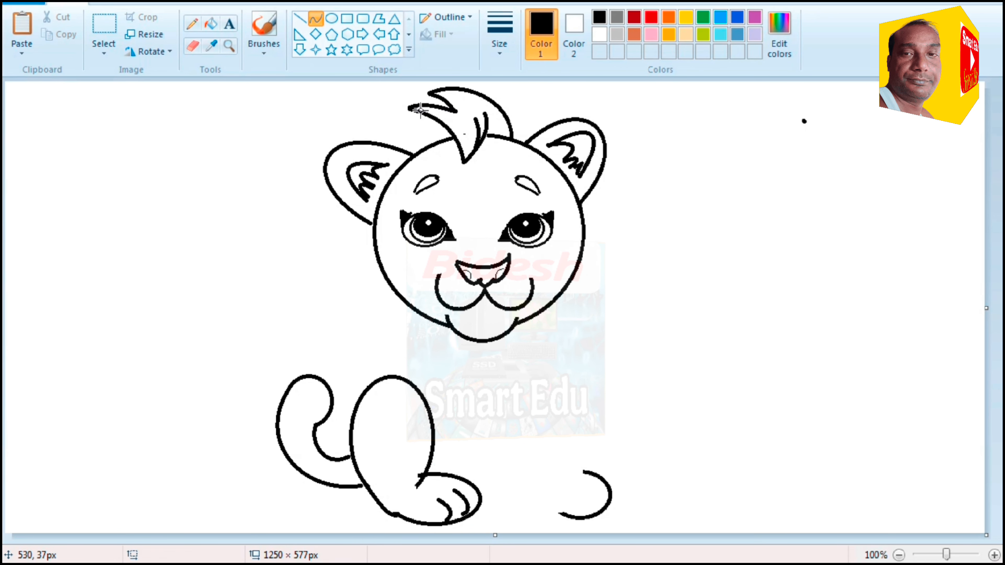
- Draw arched mane curves from the hair tuft to both ears, about 58 × 35 px on the left and 51 × 26 px on the right
mouse_move(429, 116)
left_mouse_down()
mouse_move(383, 134)
mouse_move(382, 145)
left_mouse_up()
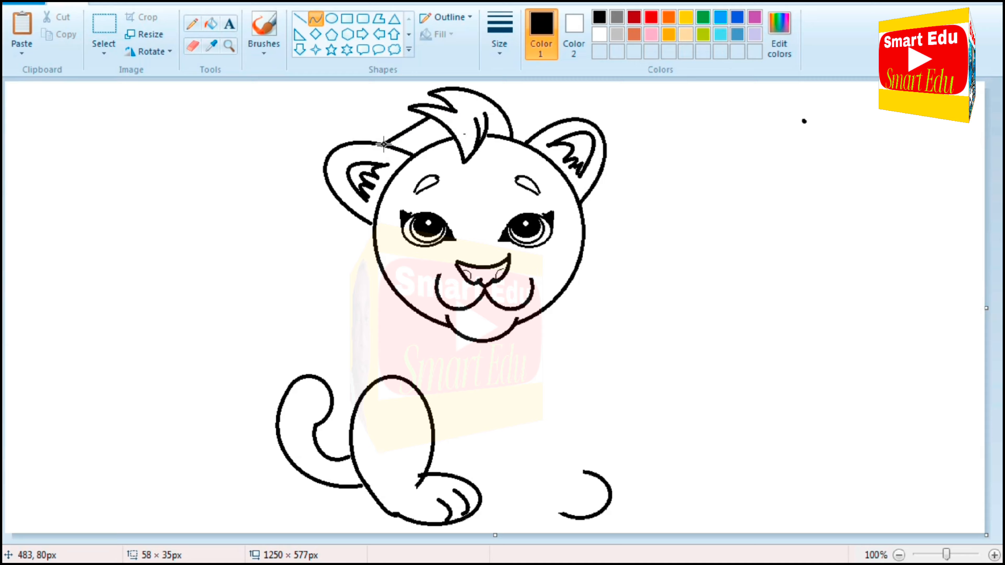
left_click(400, 121)
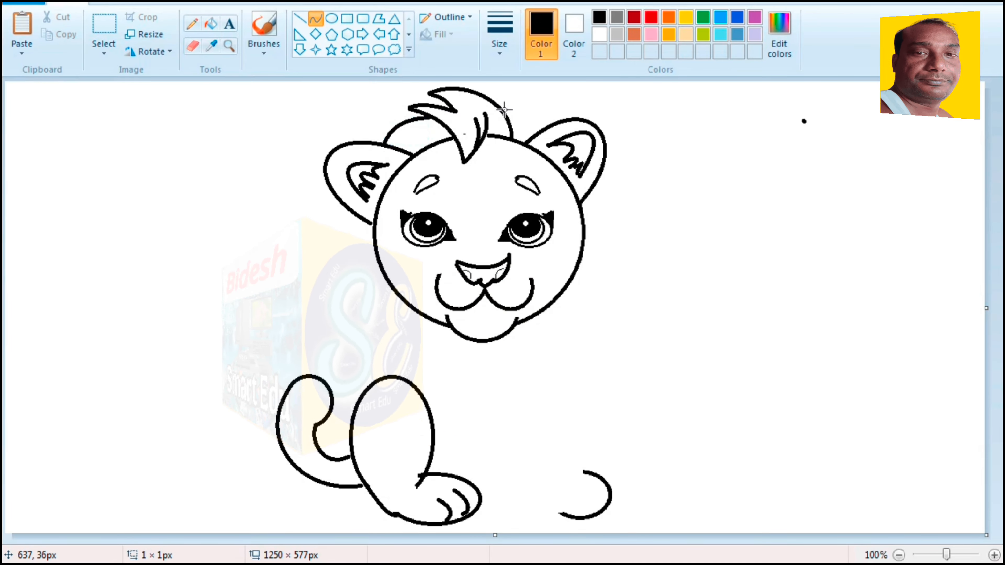
left_click_drag(504, 110, 544, 125)
left_click(518, 105)
left_click(538, 113)
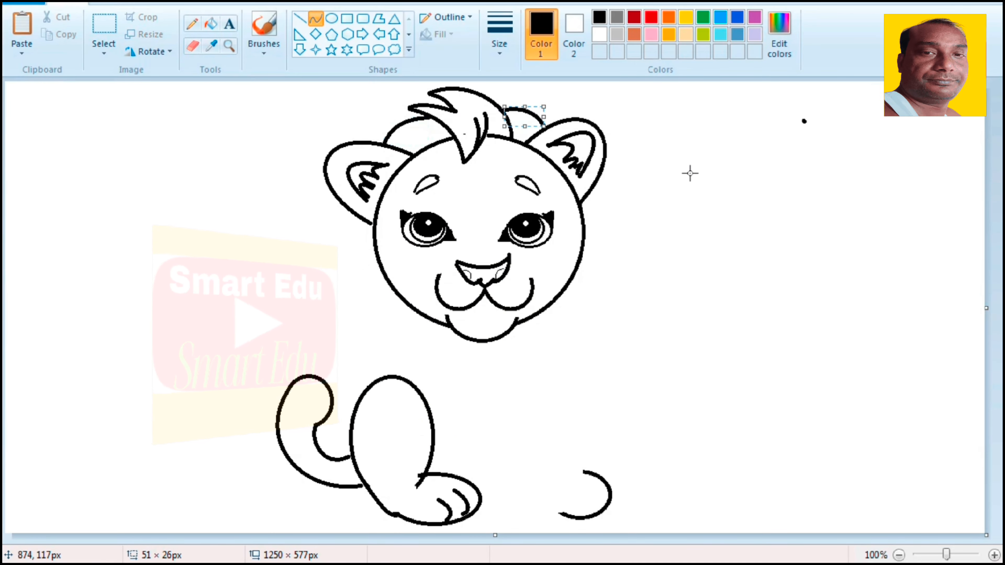
left_click(356, 126)
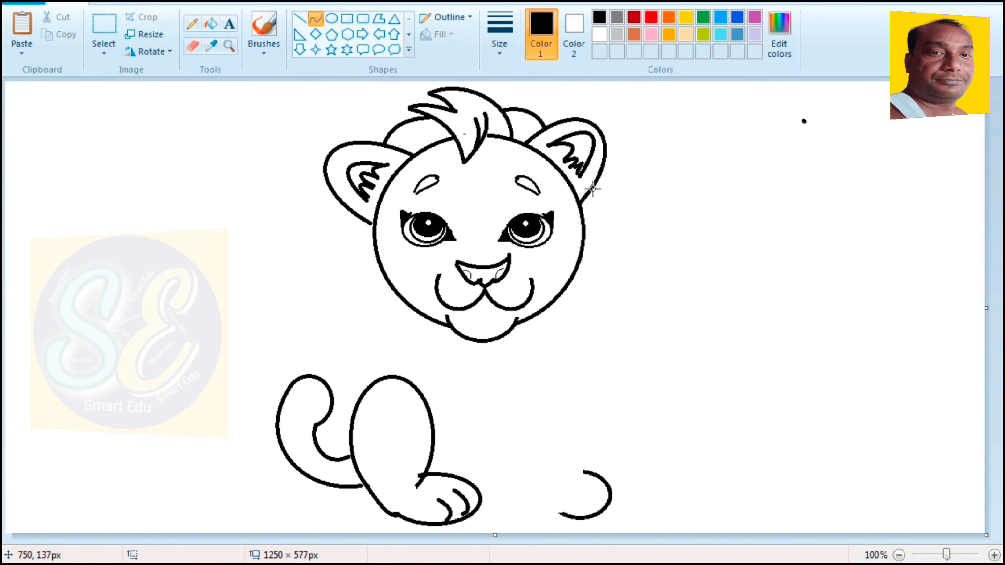
- Draw a pointed mane lock below the right ear with an outer curve about 49 × 83 px, plus a curve about 21 × 47 px beneath it
left_click_drag(592, 189, 632, 252)
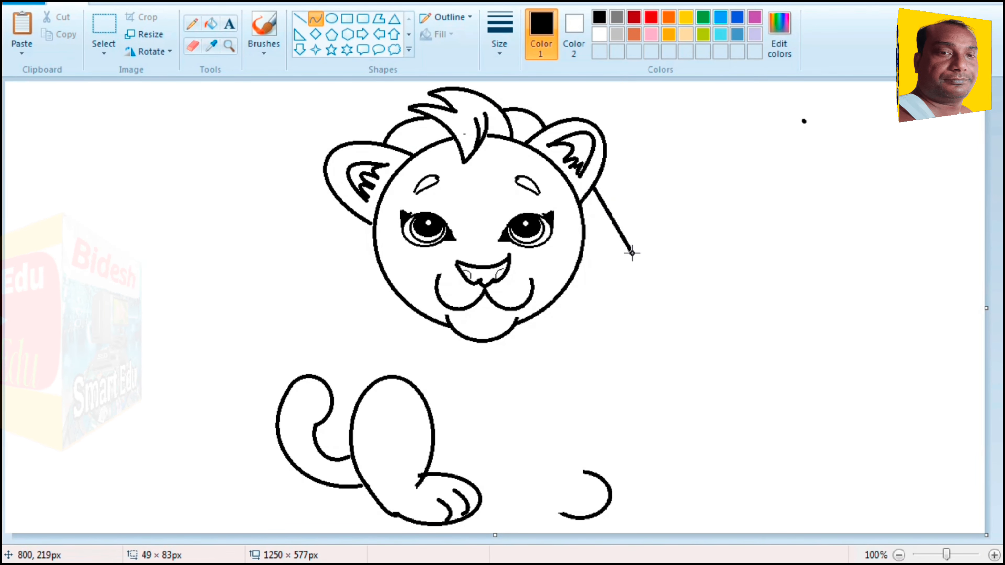
left_click_drag(609, 200, 618, 255)
left_click(616, 206)
left_click(617, 238)
left_click(714, 261)
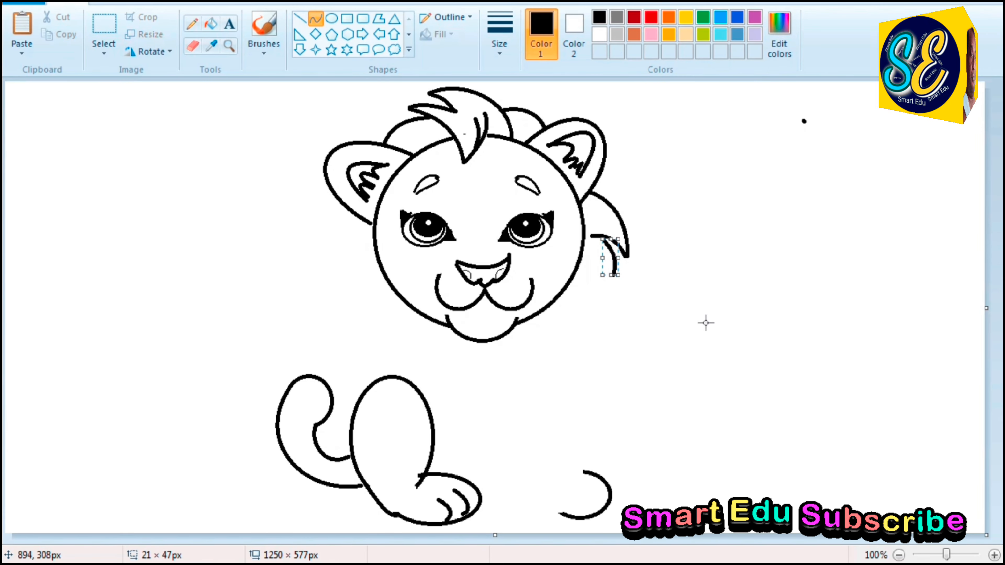
left_click(732, 250)
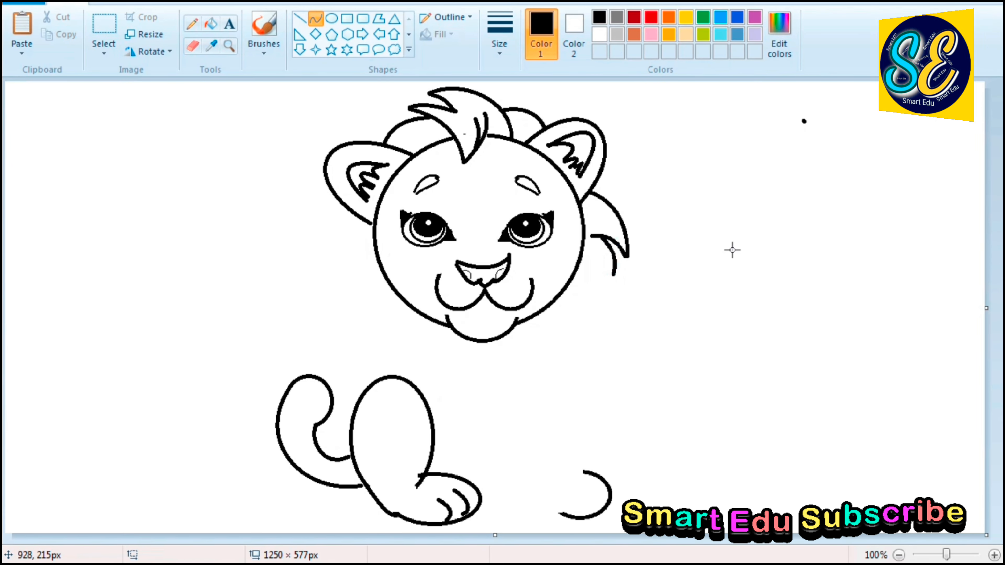
- Add two more mane curves lower on the right side, about 22 × 55 and 10 × 26 px, and undo the stray mark beside them
left_click_drag(603, 263, 614, 304)
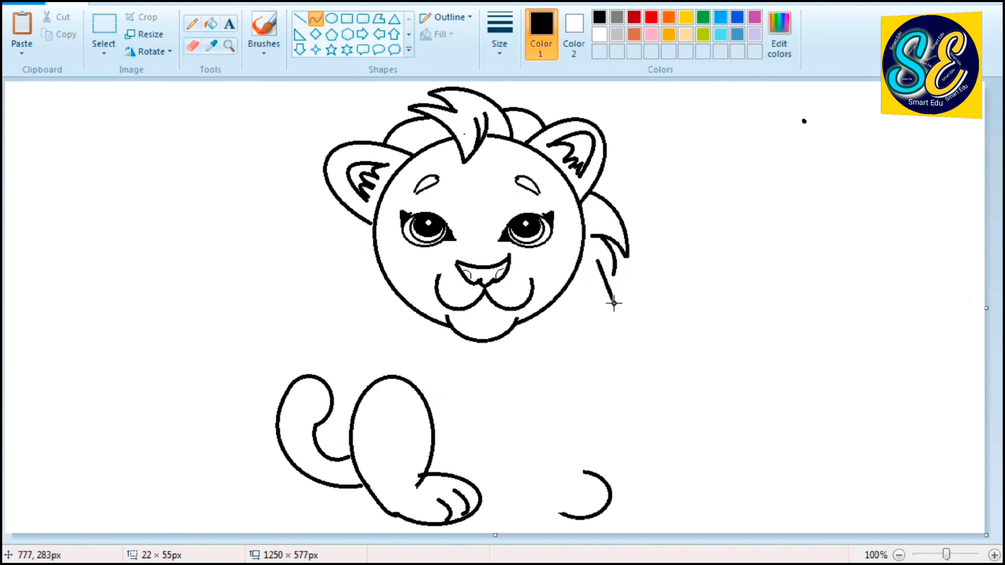
left_click(704, 298)
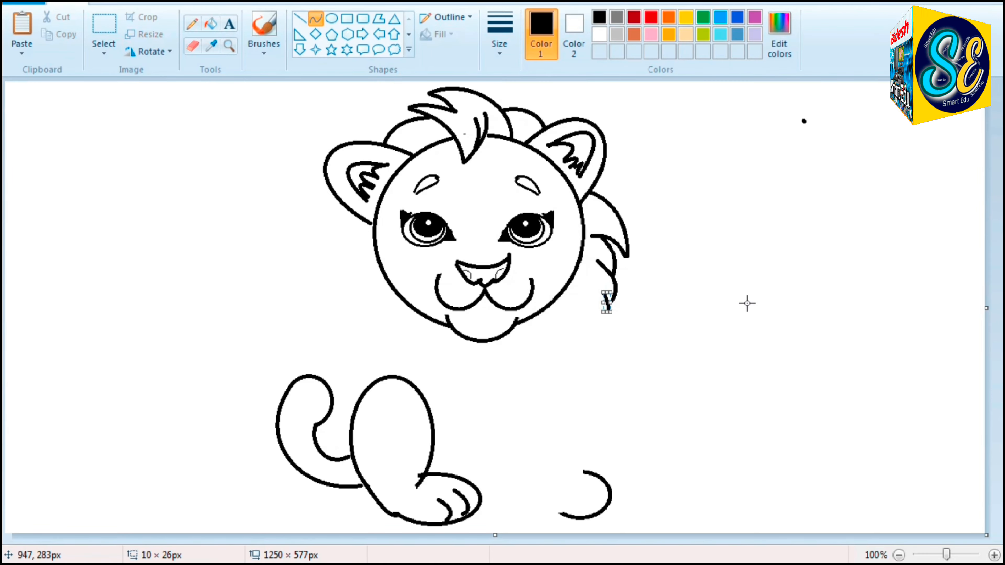
left_click_drag(730, 304, 735, 304)
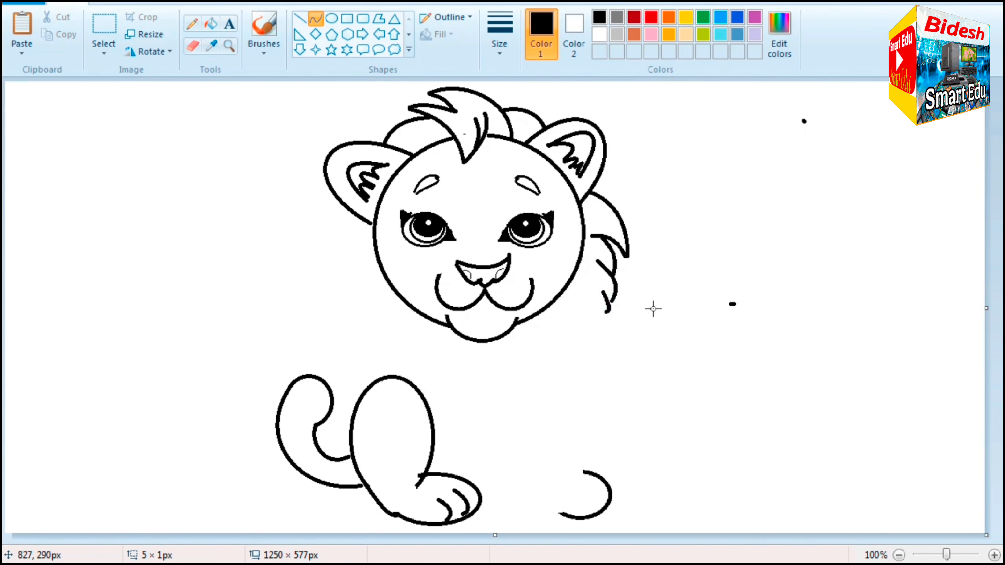
double_click(717, 308)
key("ctrl+z")
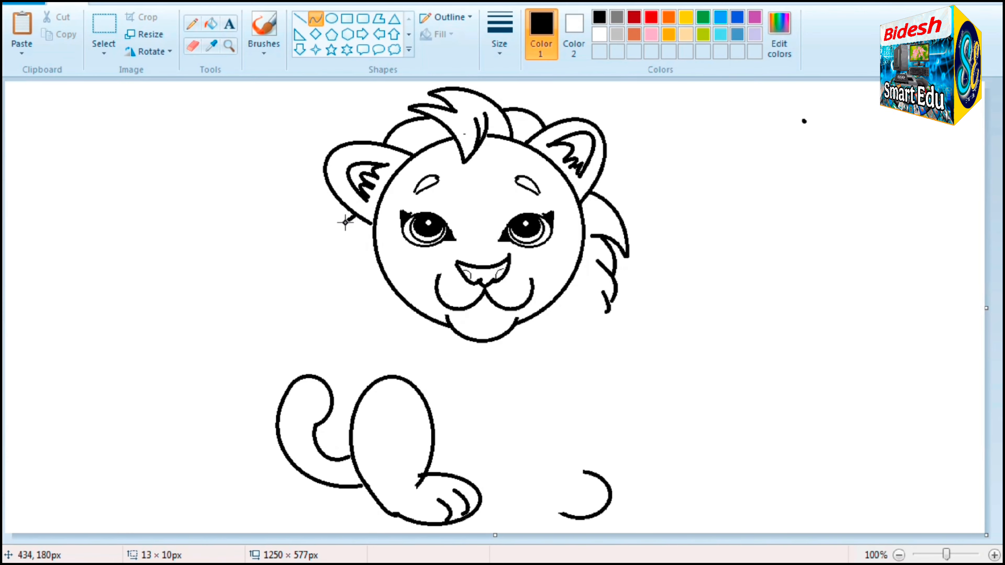
- Draw a pointed mane lock below the left ear with an outer curve about 40 × 115 px and an inner curve about 32 × 61 px
left_click_drag(345, 222, 349, 305)
left_click_drag(351, 240, 325, 289)
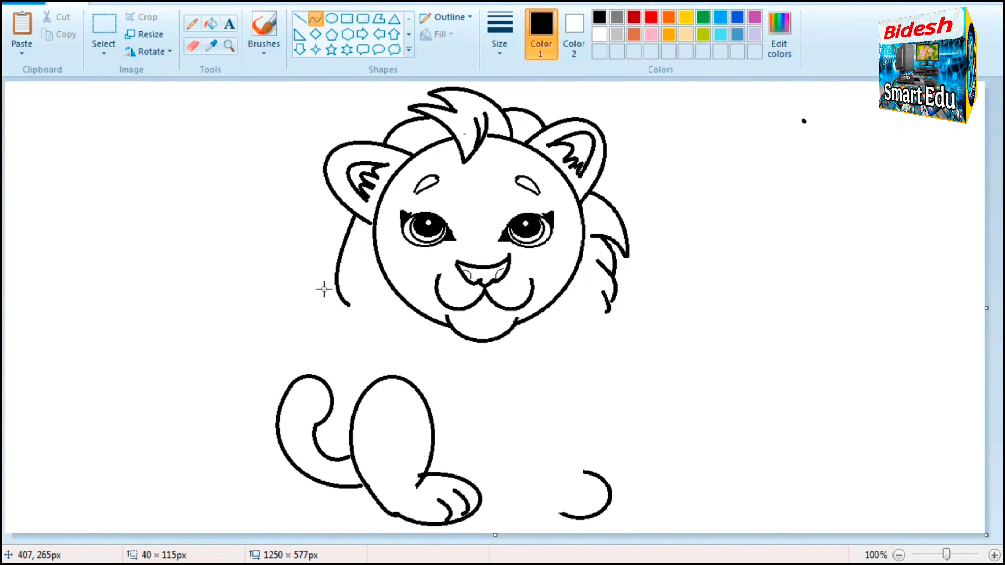
left_click_drag(374, 258, 355, 278)
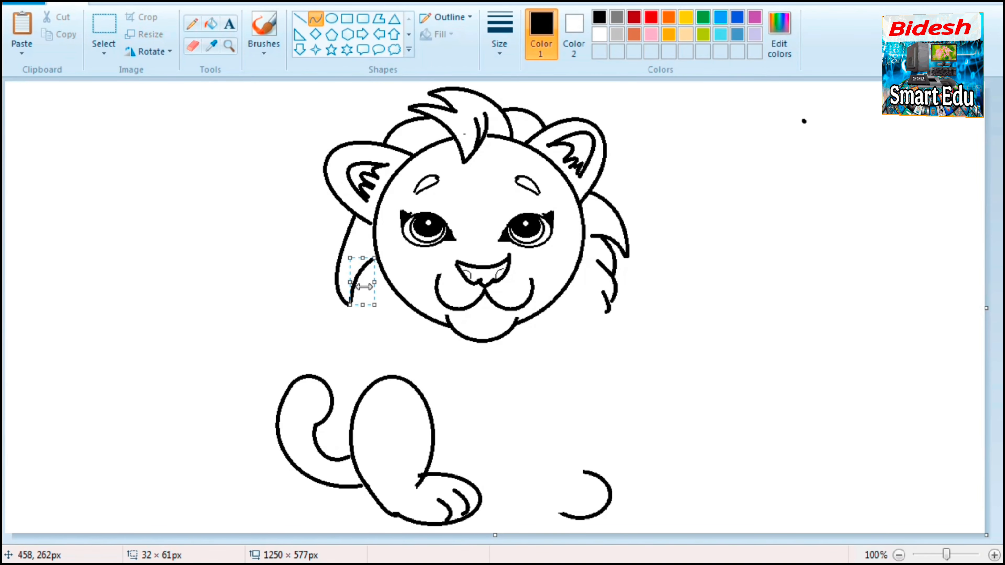
left_click(423, 266)
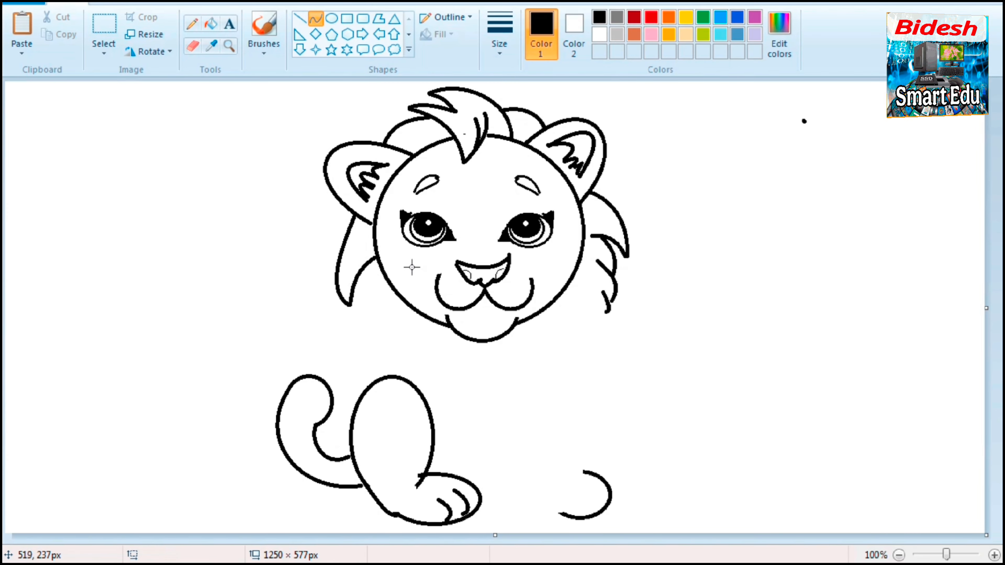
- Draw a mane curve from the left lock's inner edge down along the lower-left side of the head
left_click_drag(363, 270, 359, 317)
left_click(387, 337)
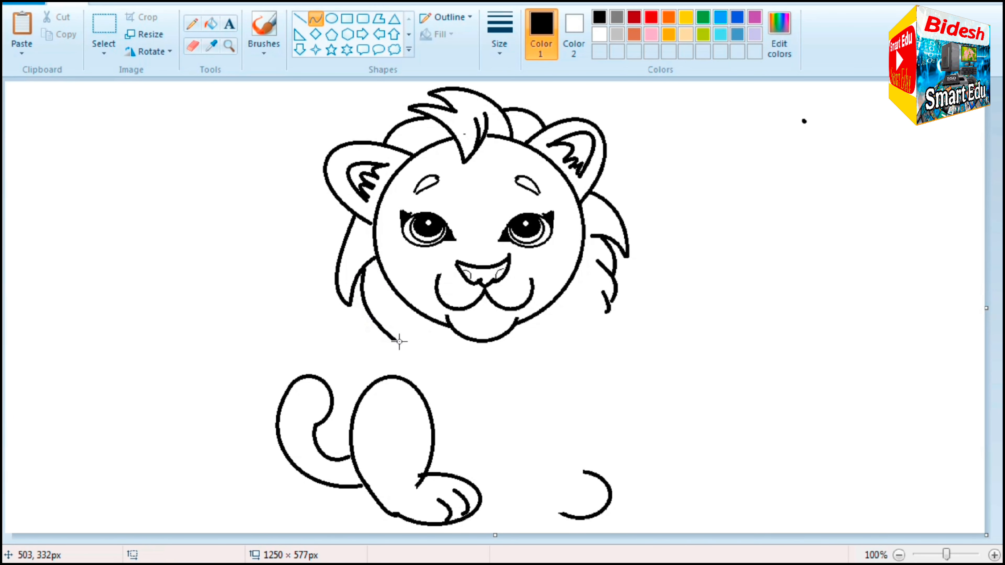
- Draw a back curve about 44 × 65 px from the mane to the hind leg and a chest mane curve about 91 × 45 px
left_click_drag(360, 391, 365, 392)
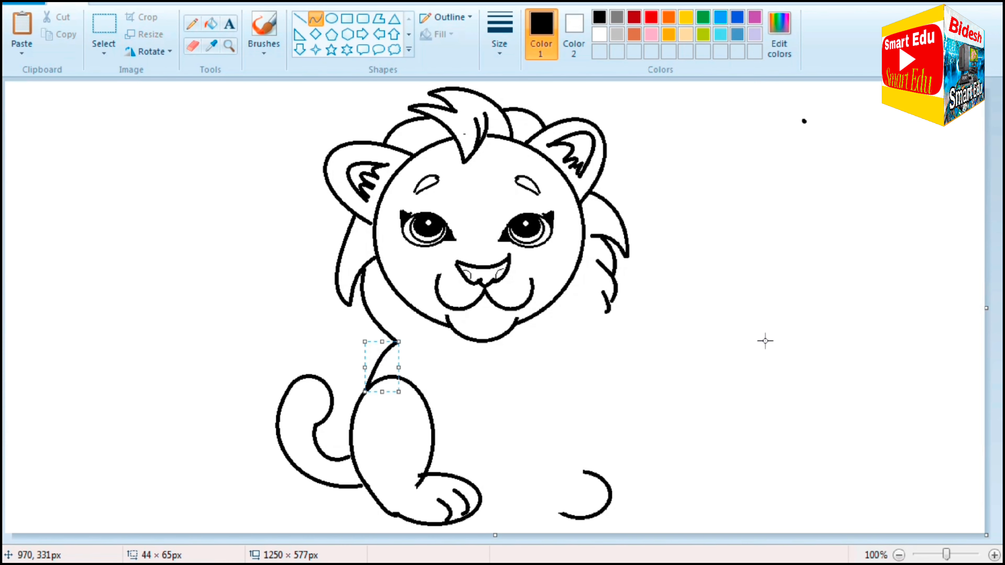
left_click(773, 316)
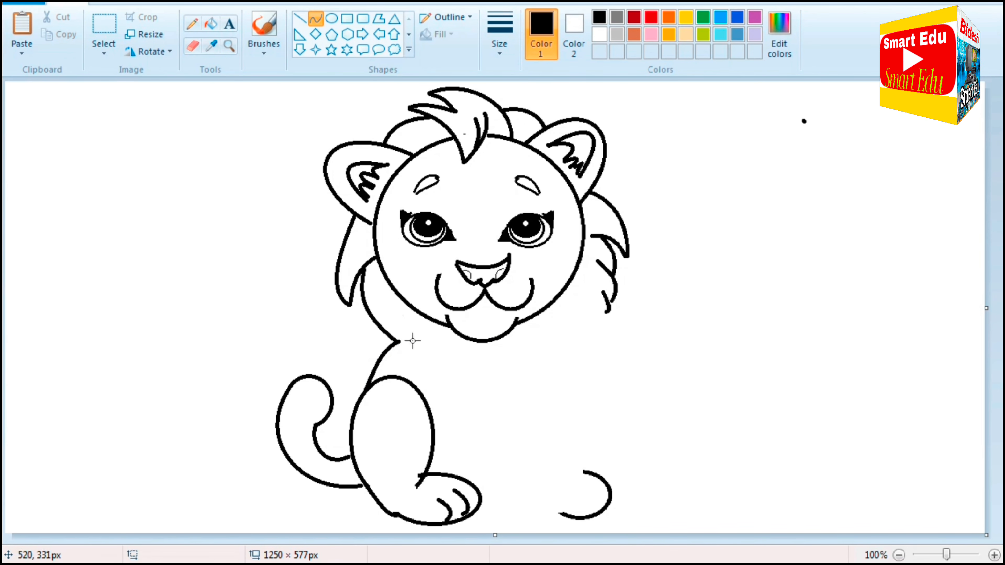
left_click_drag(462, 378, 443, 375)
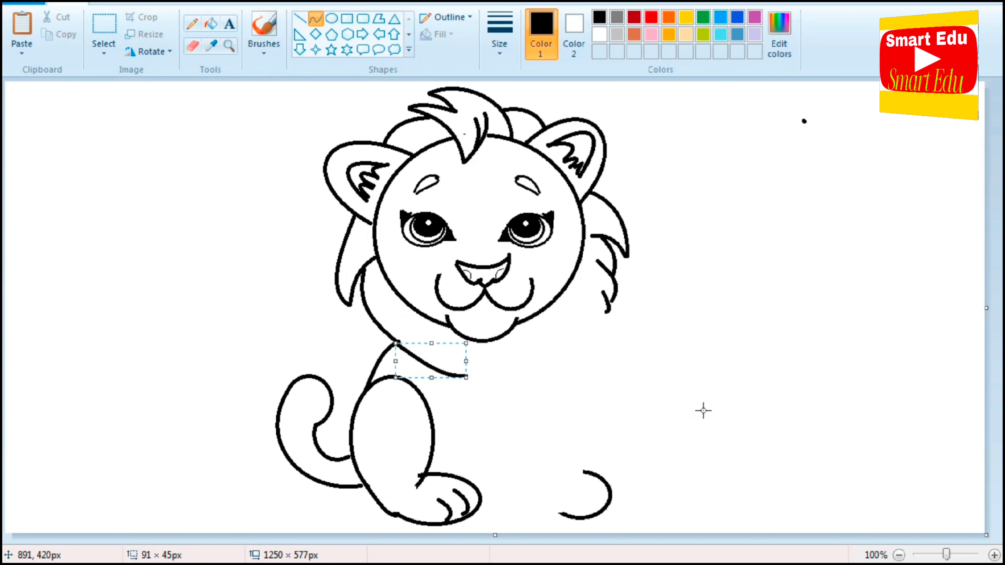
- Draw a mane curve about 59 × 87 px below the right-hand locks and nudge it up to meet them
left_click_drag(603, 298, 567, 363)
left_click_drag(566, 368, 589, 348)
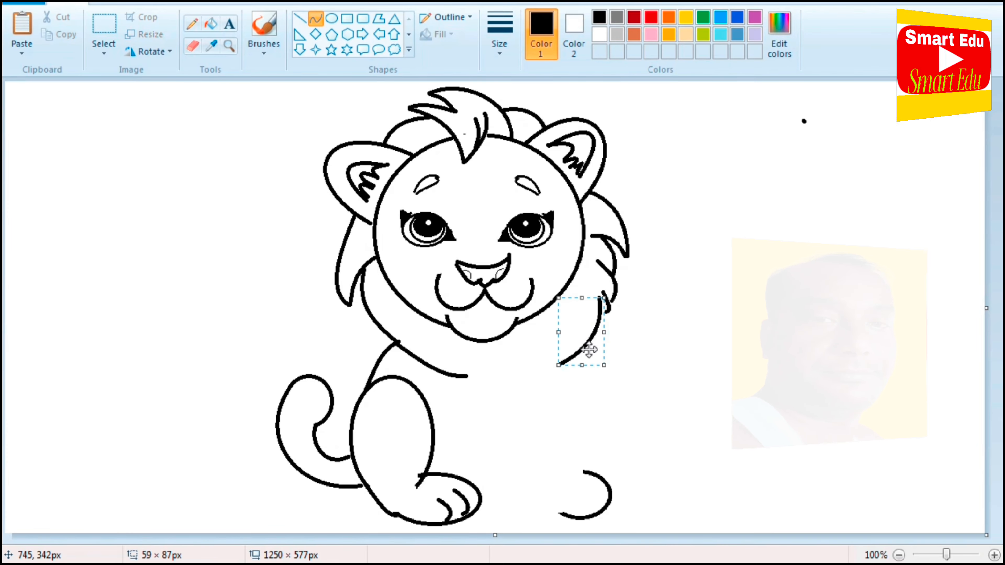
key("Up")
key("Up")
key("Up")
key("Up")
key("Up")
key("Up")
key("Up")
key("Right")
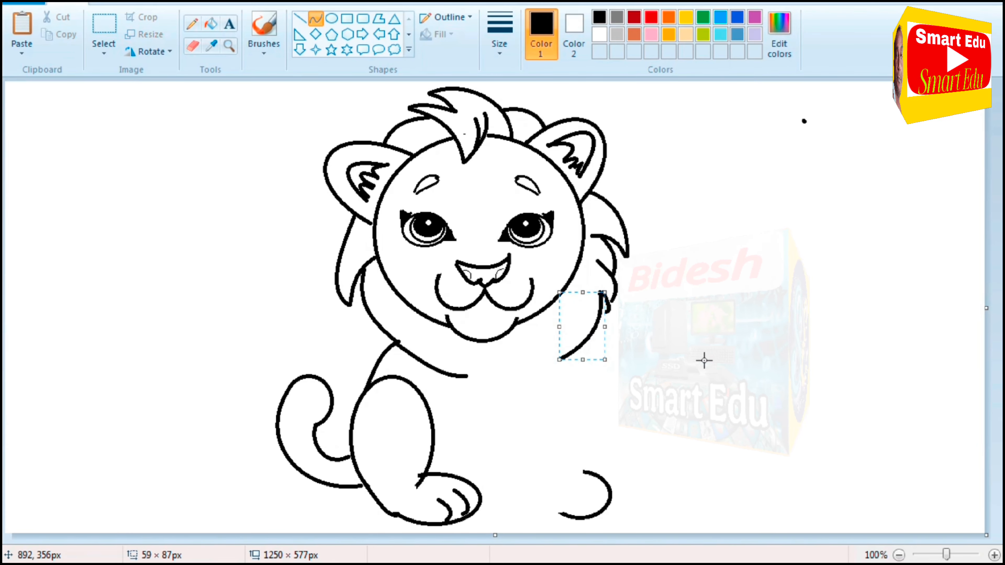
- Remove the stray diagonal line and draw the right front leg's outer edge, about 38 × 160 px, from the mane to the paw
left_click_drag(451, 347, 549, 464)
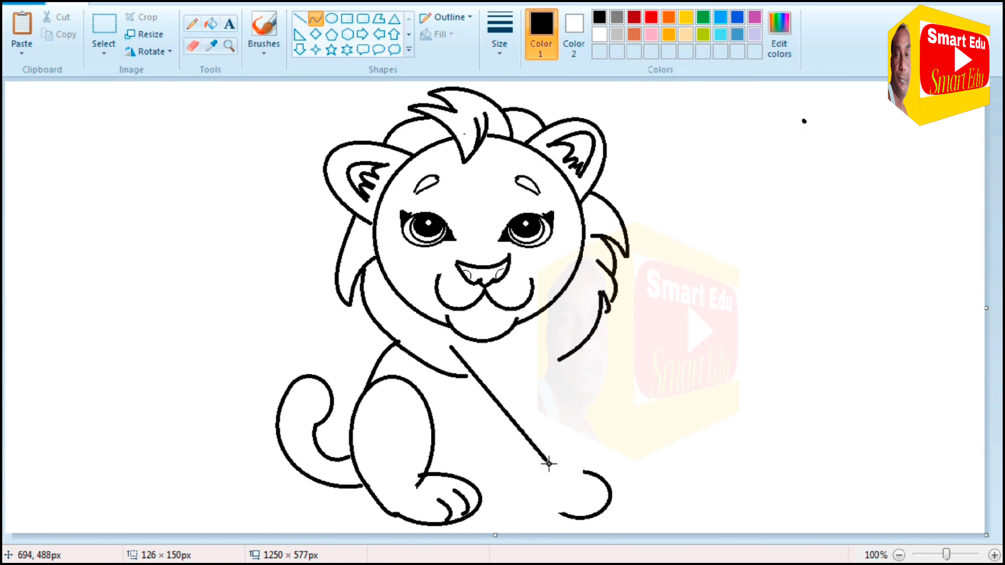
key("Delete")
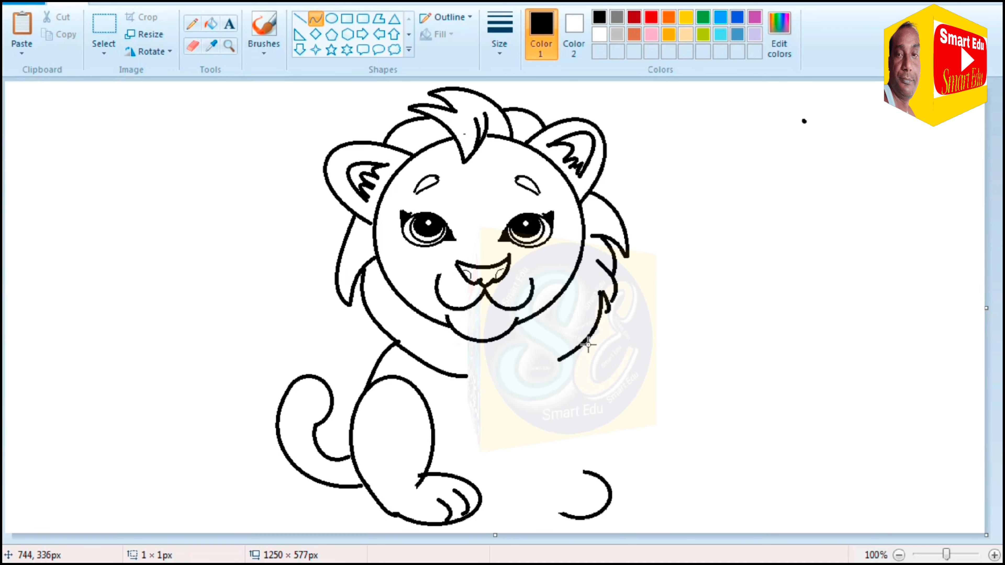
mouse_move(589, 344)
left_mouse_down()
mouse_move(573, 455)
mouse_move(581, 471)
mouse_move(593, 382)
mouse_move(601, 386)
mouse_move(574, 428)
left_mouse_up()
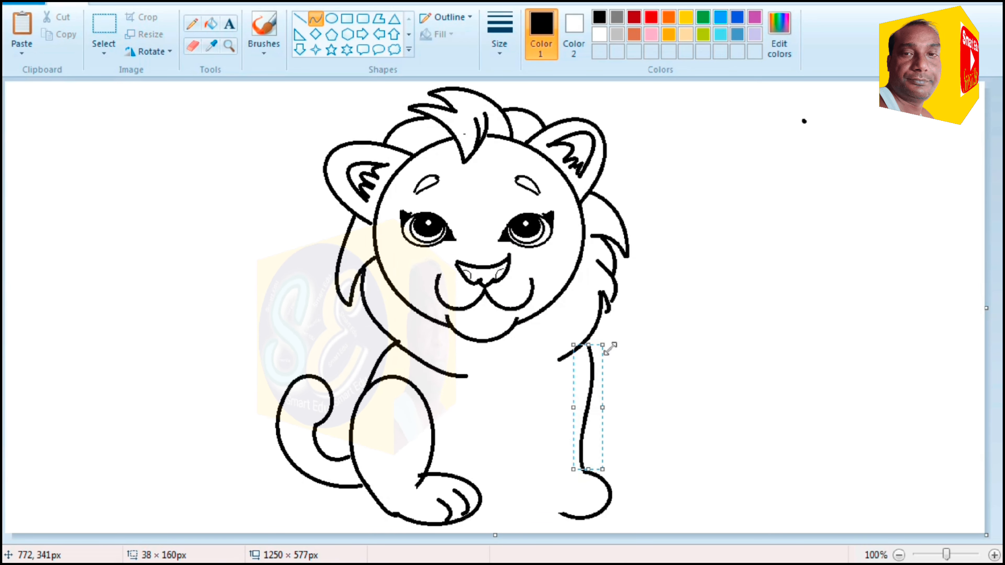
left_click(687, 366)
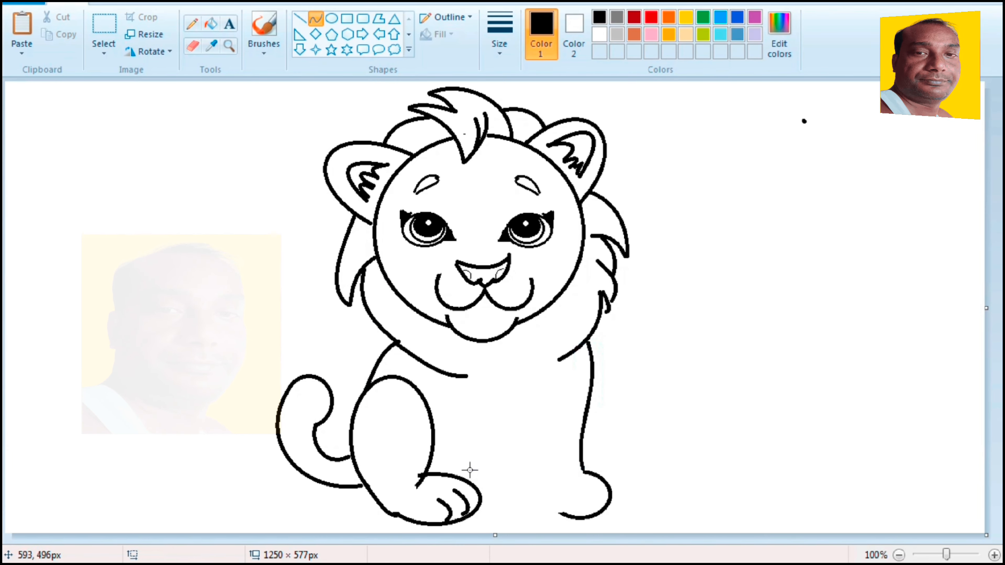
- Draw the curved front edge of the other front leg, about 81 × 131 px, with a rounded paw curve at its end
left_click_drag(490, 377, 553, 480)
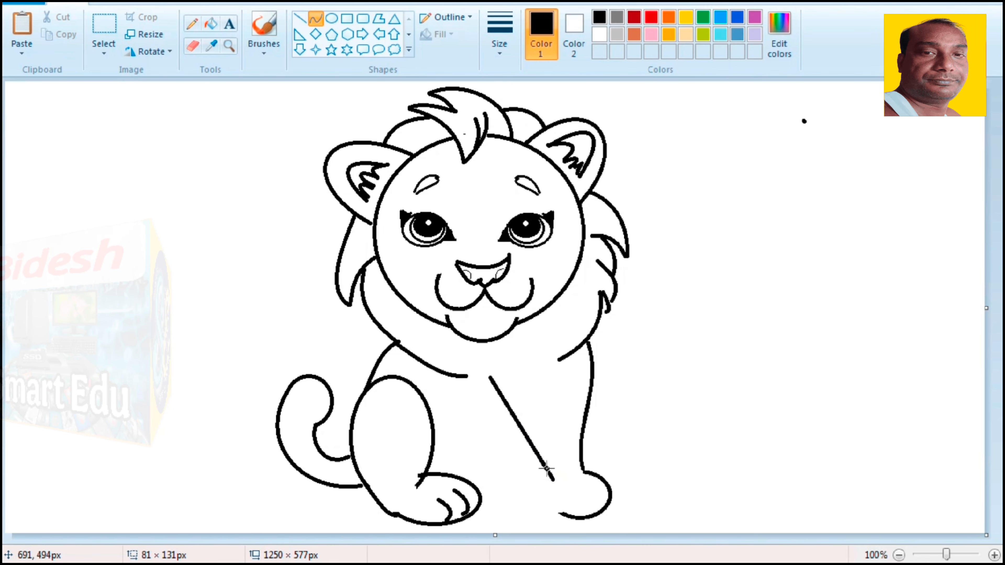
left_click_drag(508, 412, 516, 401)
left_click_drag(537, 445, 542, 444)
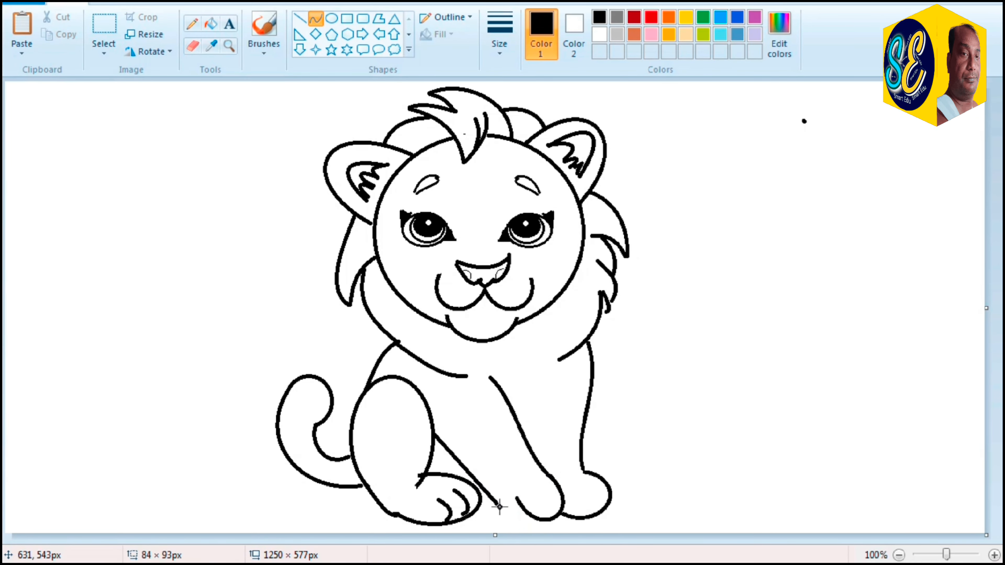
- Undo the overlong curve behind the front leg and redraw it from the hind leg down to the front paw
left_click_drag(501, 510, 510, 564)
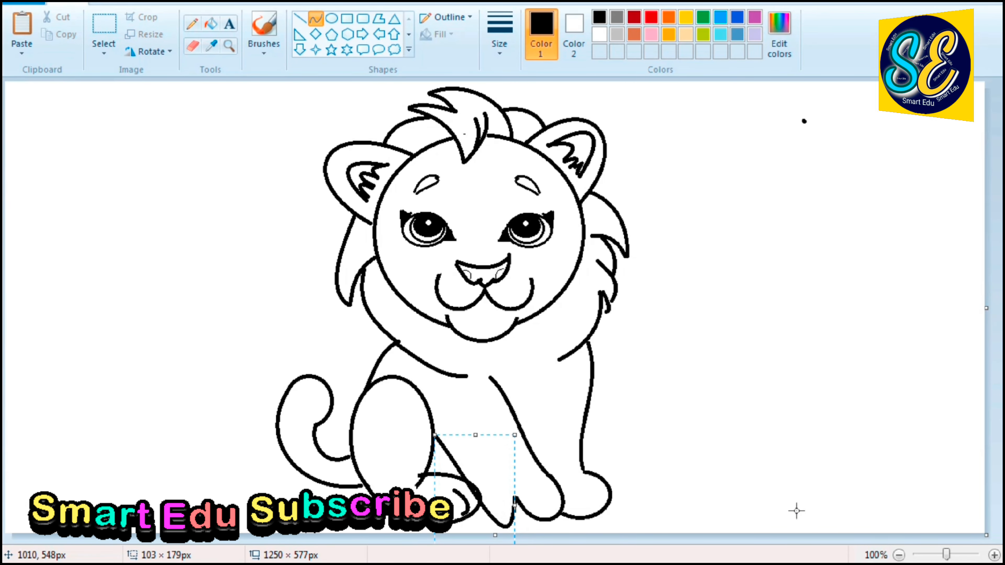
key("ctrl+z")
left_click_drag(435, 439, 517, 498)
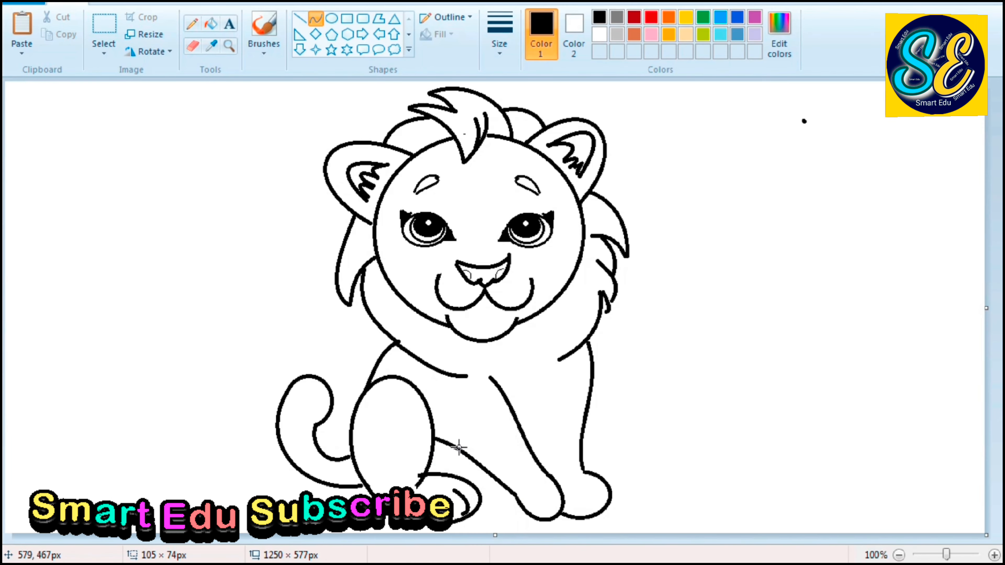
left_click_drag(478, 469, 503, 558)
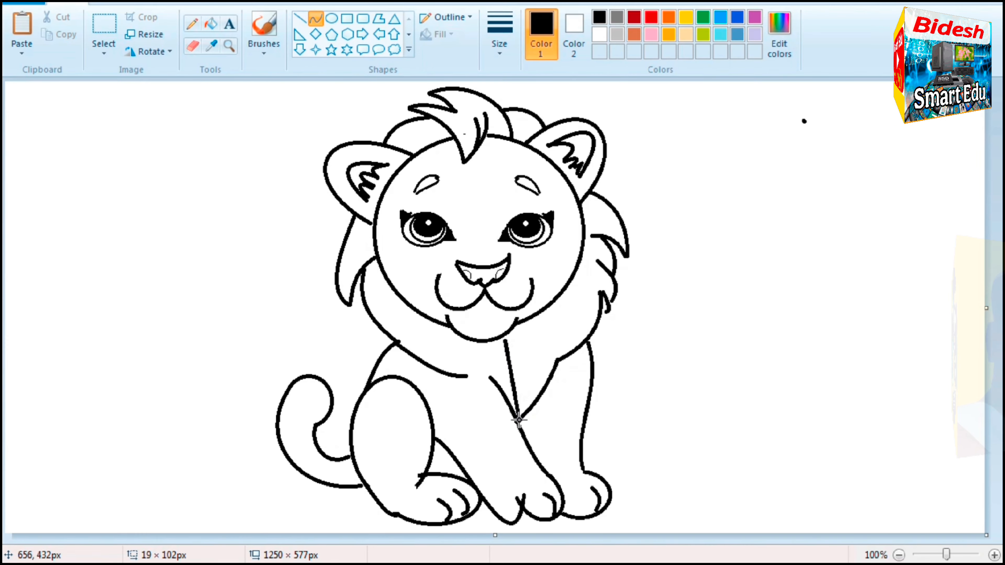
- Draw the pointed chest mane below the chin with curves about 102 px tall, 48 × 62 px and 6 × 19 px
left_click_drag(511, 360, 532, 393)
left_click(476, 365)
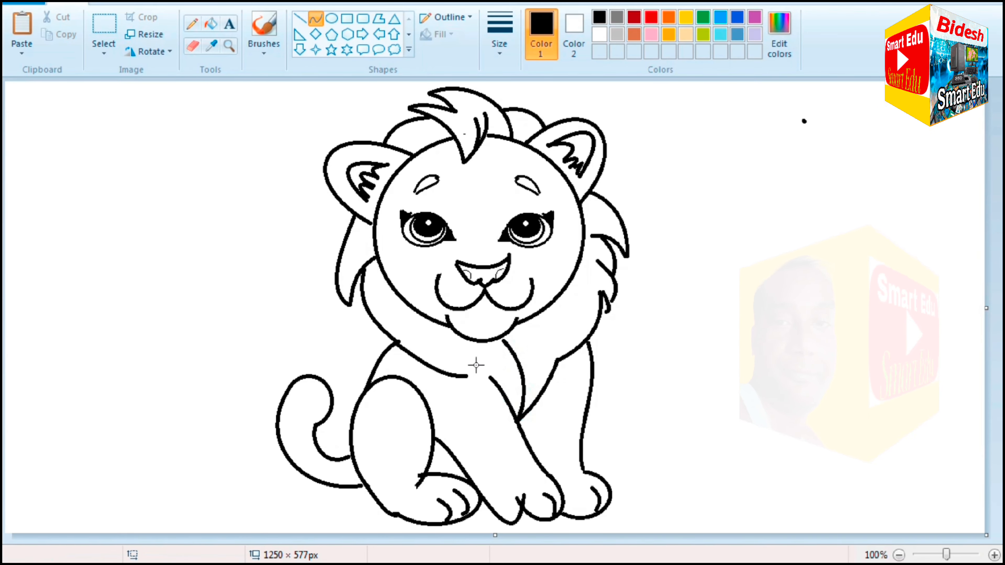
left_click_drag(450, 343, 487, 391)
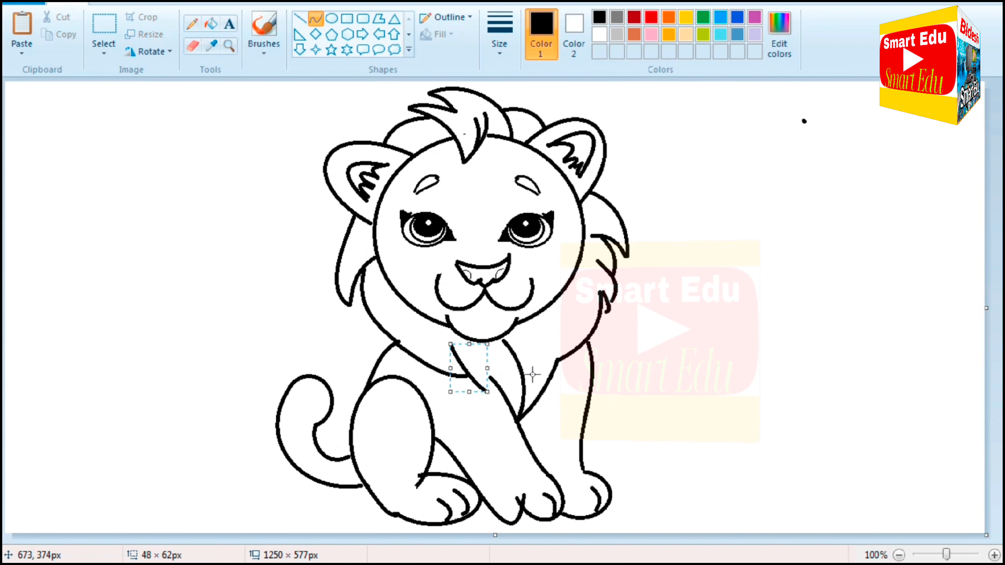
left_click(681, 380)
left_click_drag(488, 377, 486, 391)
key("ctrl+z")
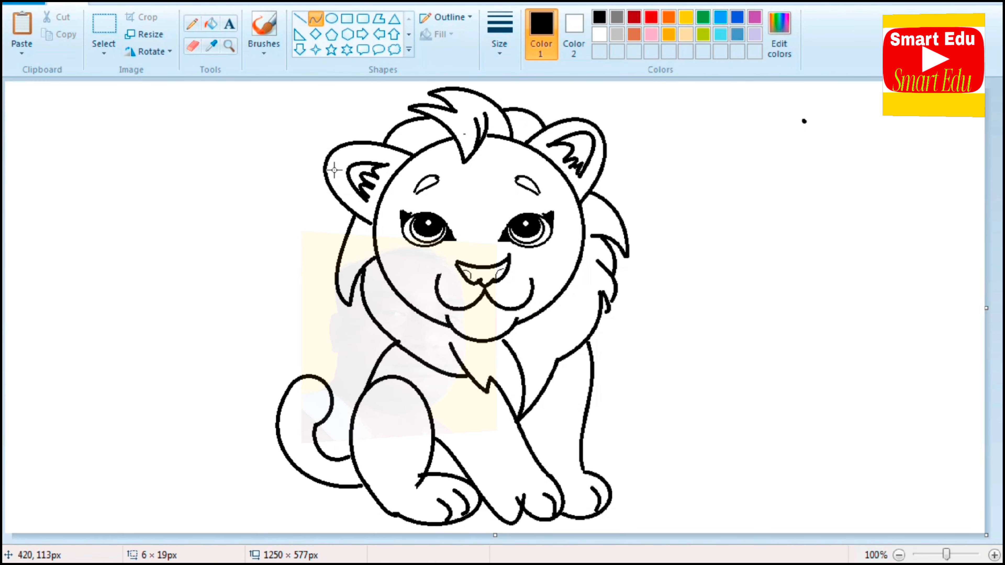
- Add two short hair strands in the mane right of the chin, the outer one about 11 × 59 px
left_click(320, 20)
mouse_move(530, 333)
left_mouse_down()
mouse_move(542, 367)
mouse_move(545, 353)
left_mouse_up()
mouse_move(565, 313)
left_mouse_down()
mouse_move(566, 358)
mouse_move(573, 329)
left_mouse_up()
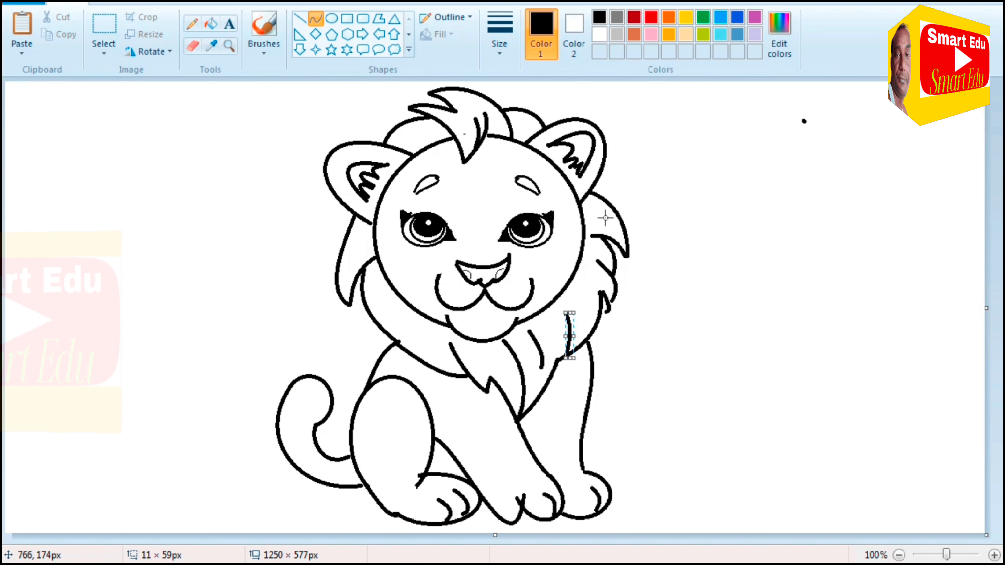
- Set a thinner line and draw two curved whiskers on each cheek, the upper ones about 96 × 33 and 95 × 20 px
left_click(501, 58)
left_click(527, 113)
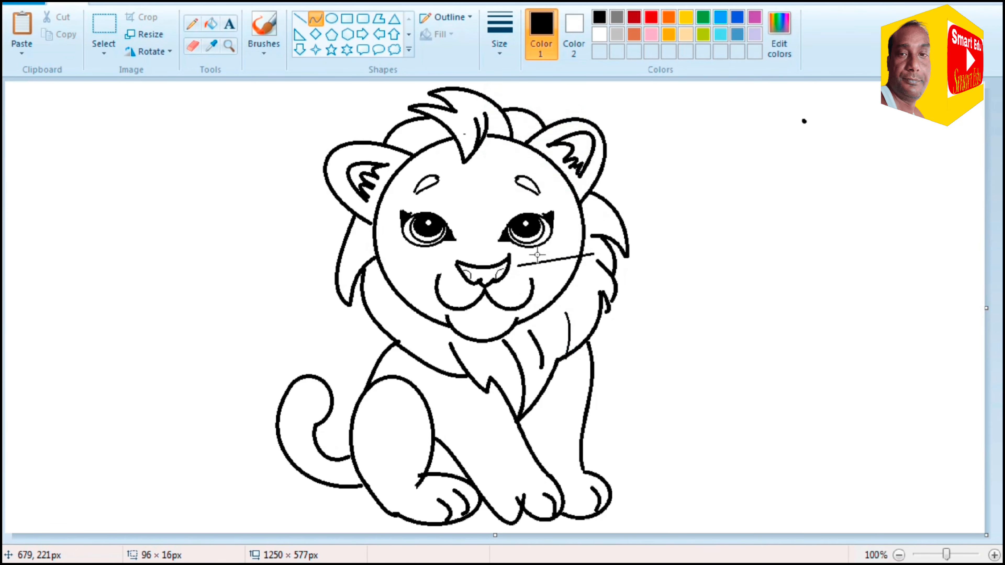
left_click_drag(537, 255, 571, 242)
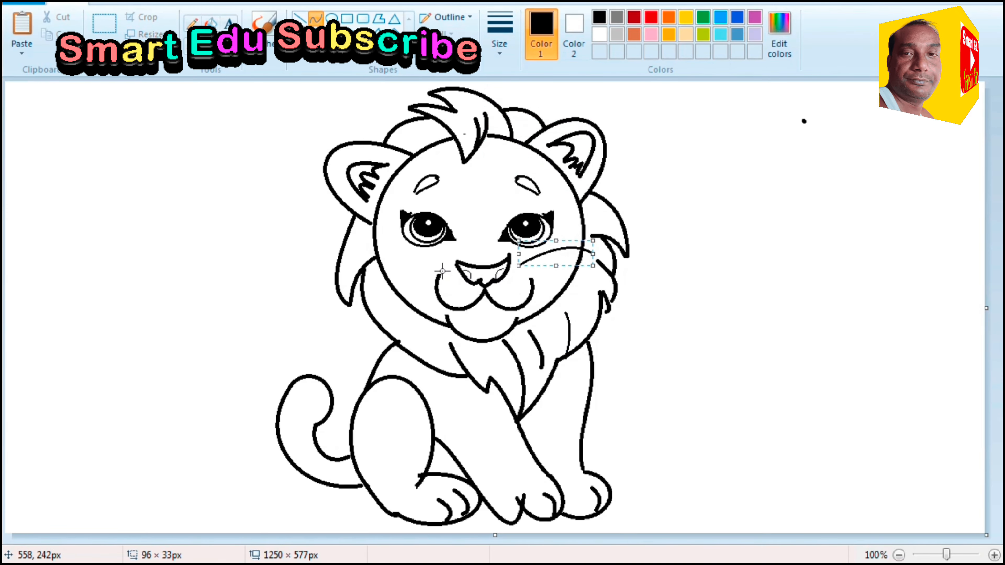
mouse_move(443, 272)
left_mouse_down()
mouse_move(370, 278)
mouse_move(412, 268)
mouse_move(385, 263)
left_mouse_up()
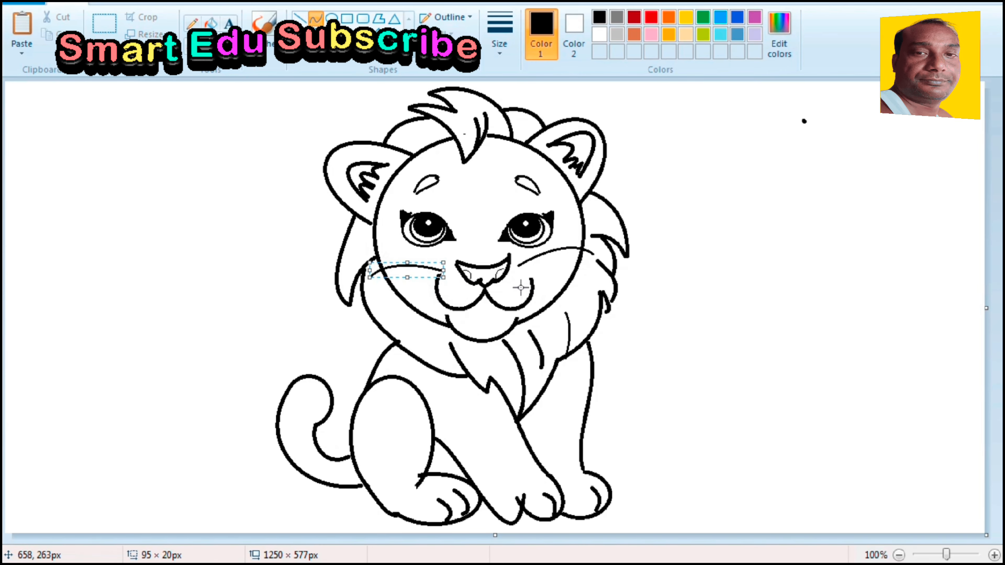
left_click_drag(519, 282, 560, 278)
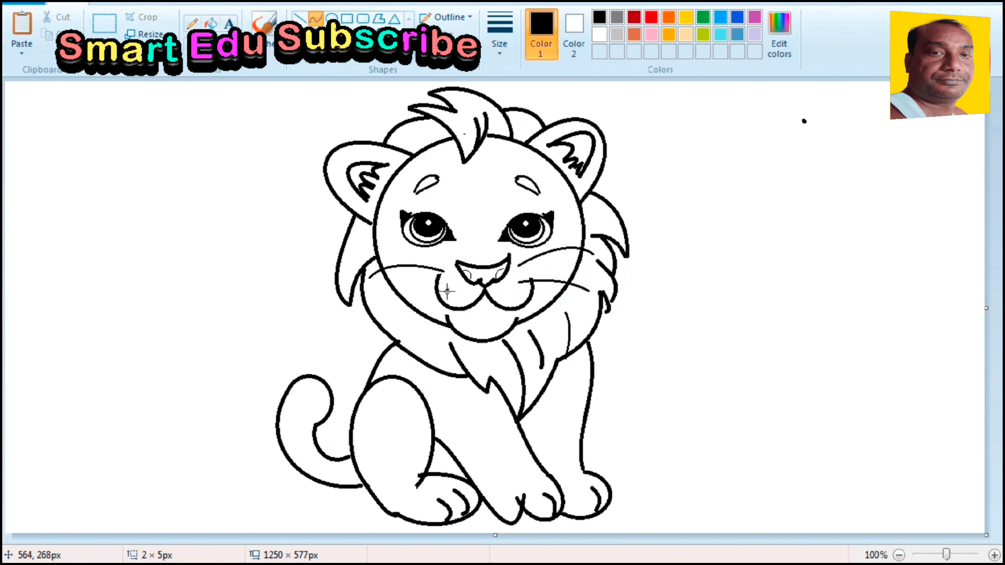
left_click_drag(447, 291, 383, 315)
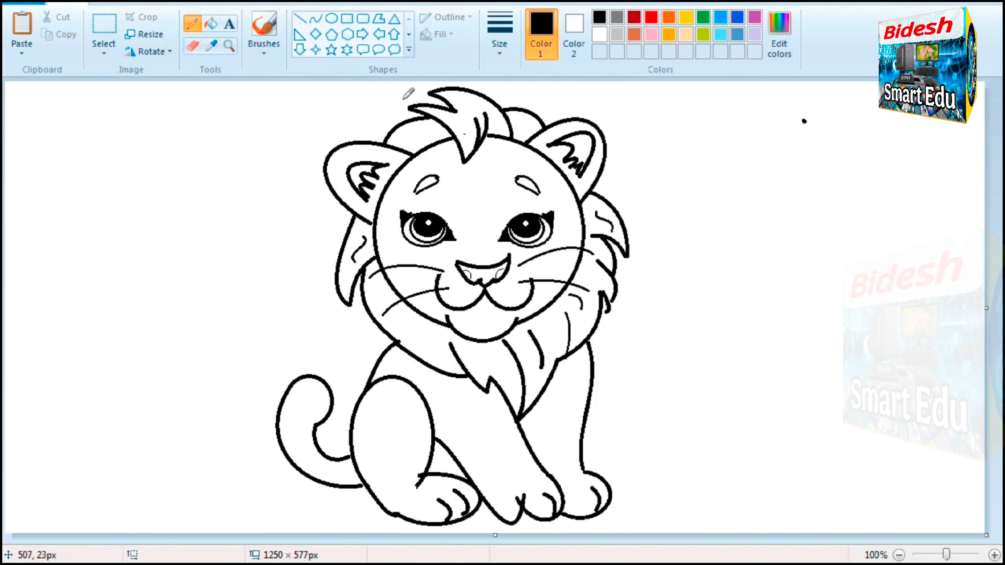
left_click(211, 24)
left_click(483, 273)
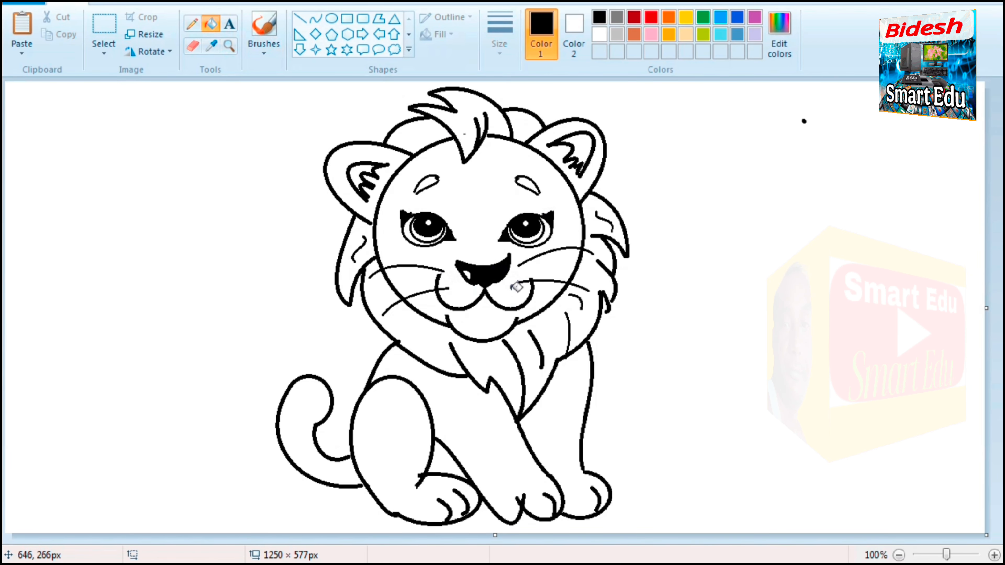
key("ctrl+z")
- Touch up the nostril outline with the Pencil and fill the nose around the nostrils black
left_click(191, 29)
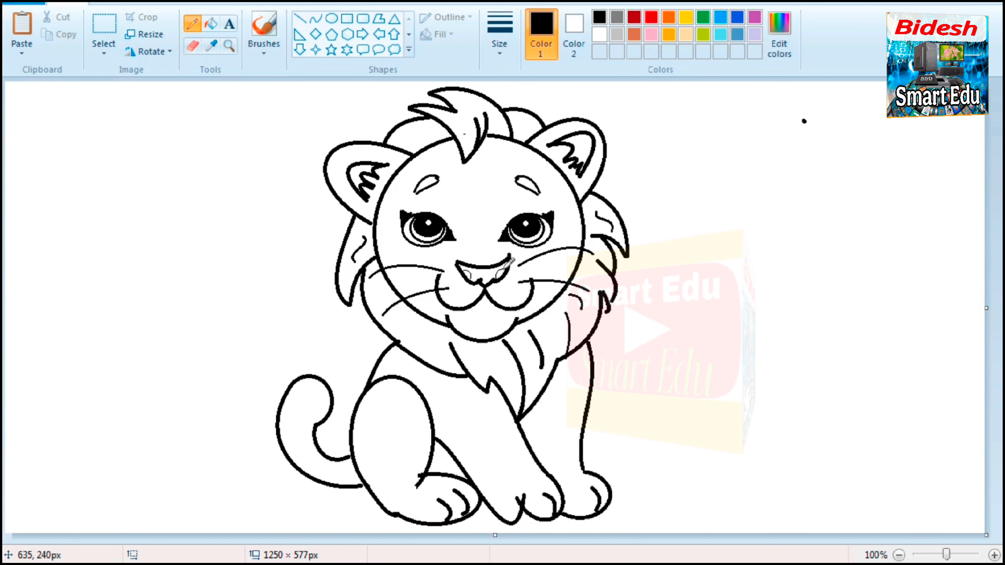
left_click(211, 23)
left_click(467, 257)
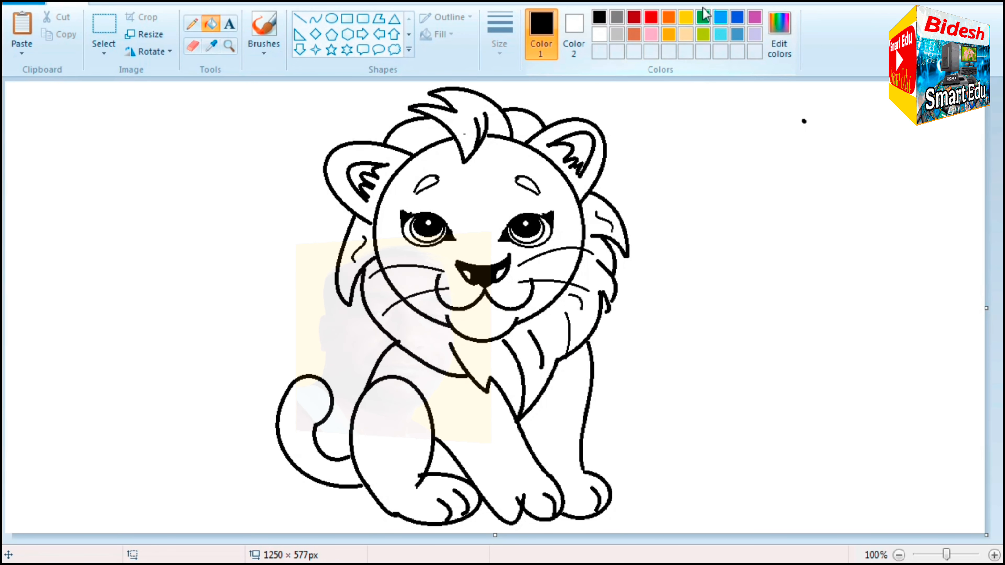
- Erase part of the front paw's toe line and draw black toe curves on both front paws, about 22 × 27 and 8 × 17 px
left_click(687, 17)
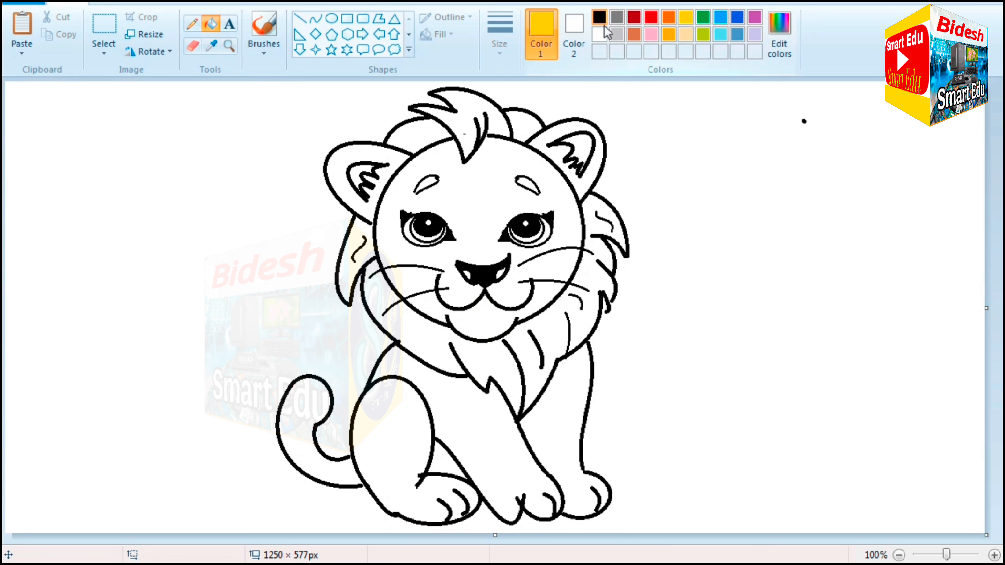
left_click(192, 46)
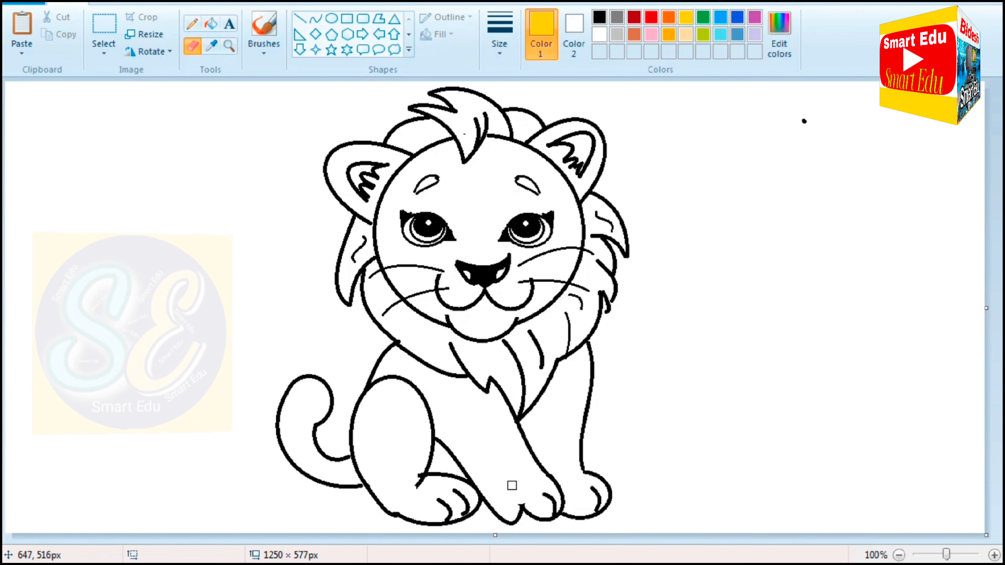
left_click(315, 18)
left_click(600, 18)
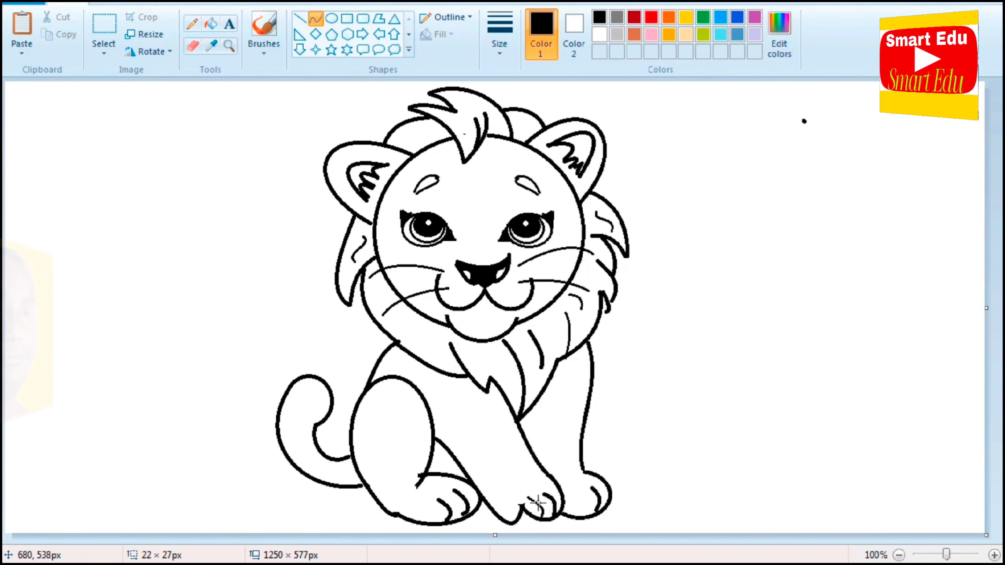
left_click_drag(579, 496, 582, 517)
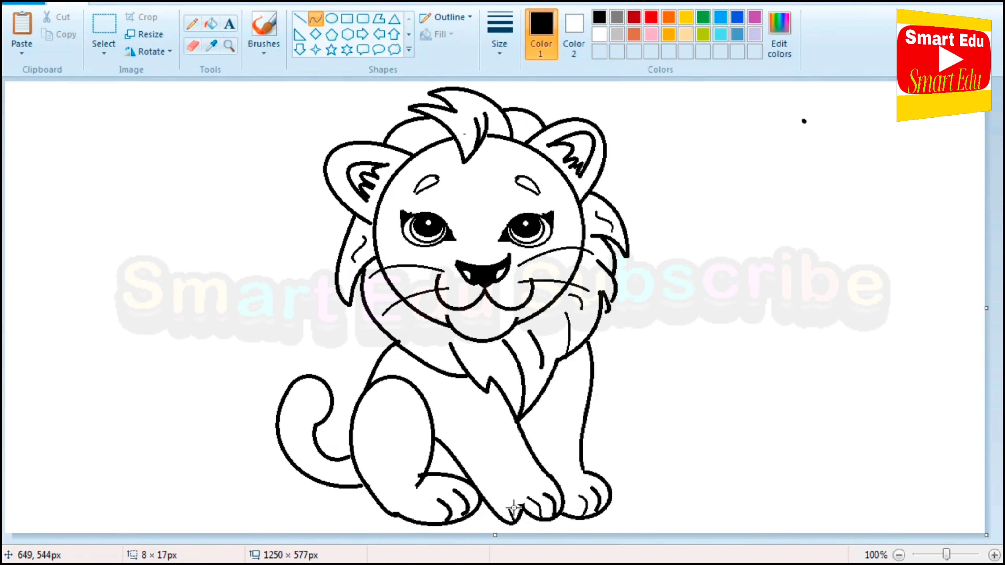
left_click_drag(514, 515, 515, 516)
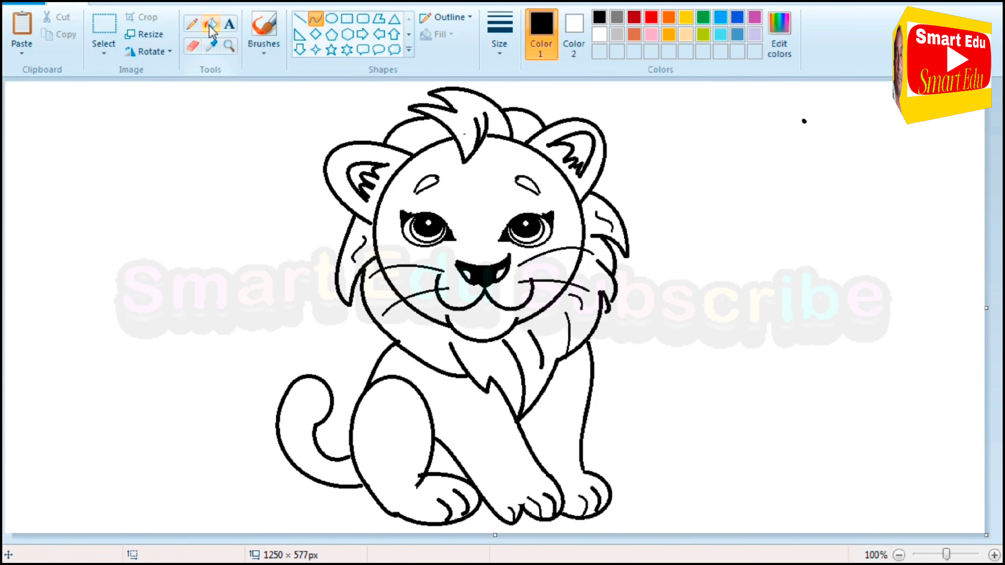
- Fill the face yellow and the mane, hair tuft and outer ears bright blue
left_click(534, 192)
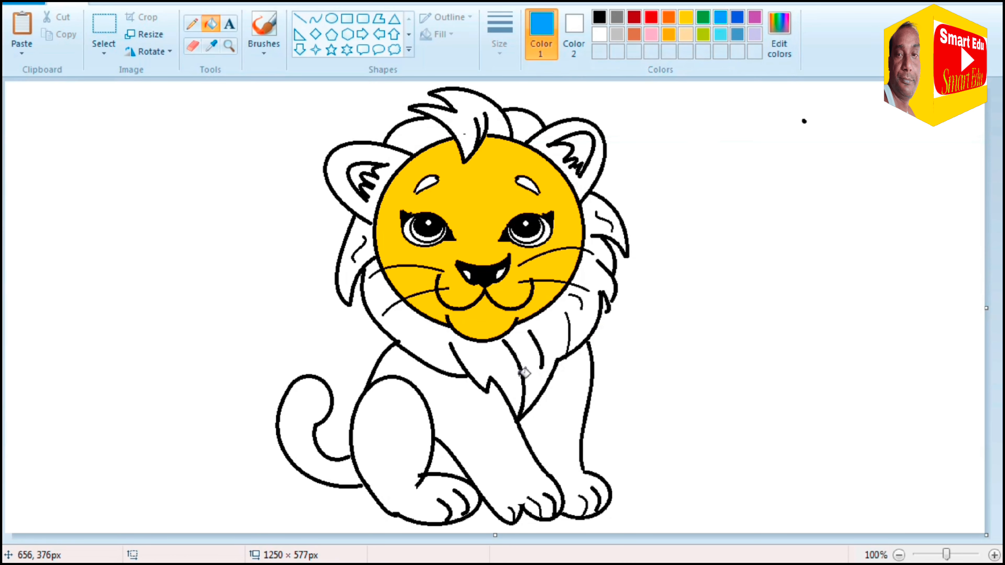
left_click(502, 361)
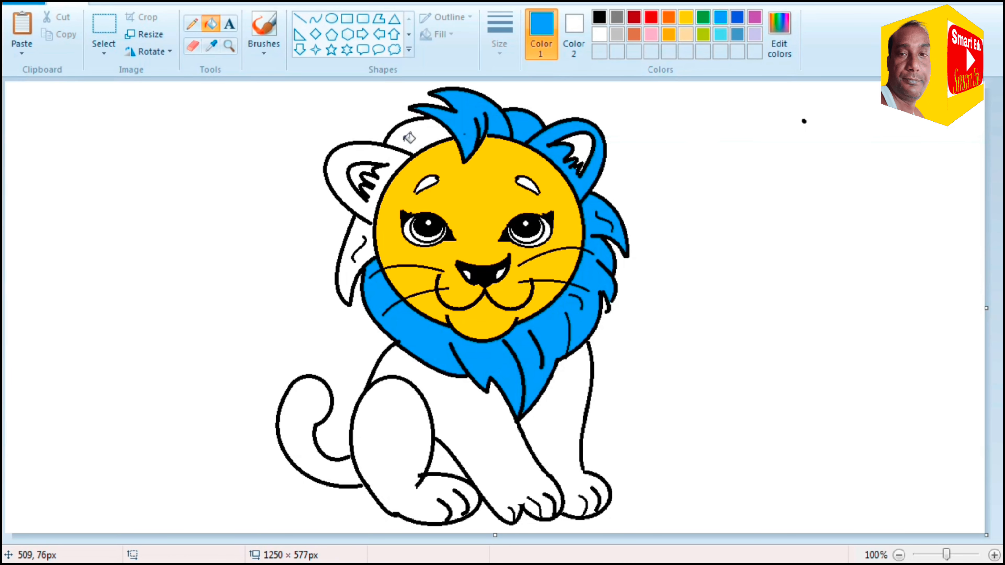
- Fill the body, legs, paws and tail light turquoise
left_click(721, 34)
left_click(563, 427)
left_click(487, 423)
left_click(399, 445)
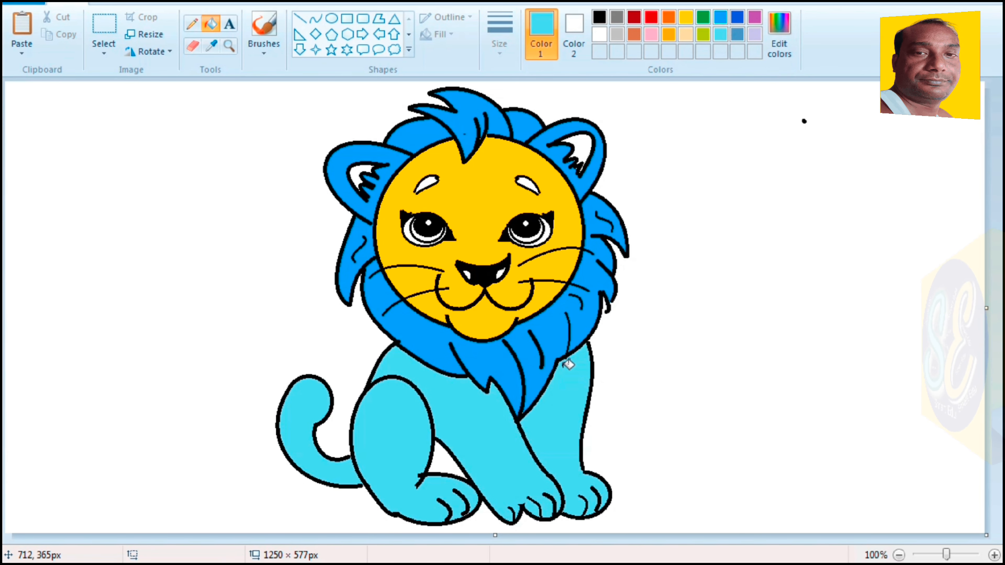
- Refill the chest mane and the connected locks on the right side of the head yellow
left_click(686, 18)
left_click(564, 329)
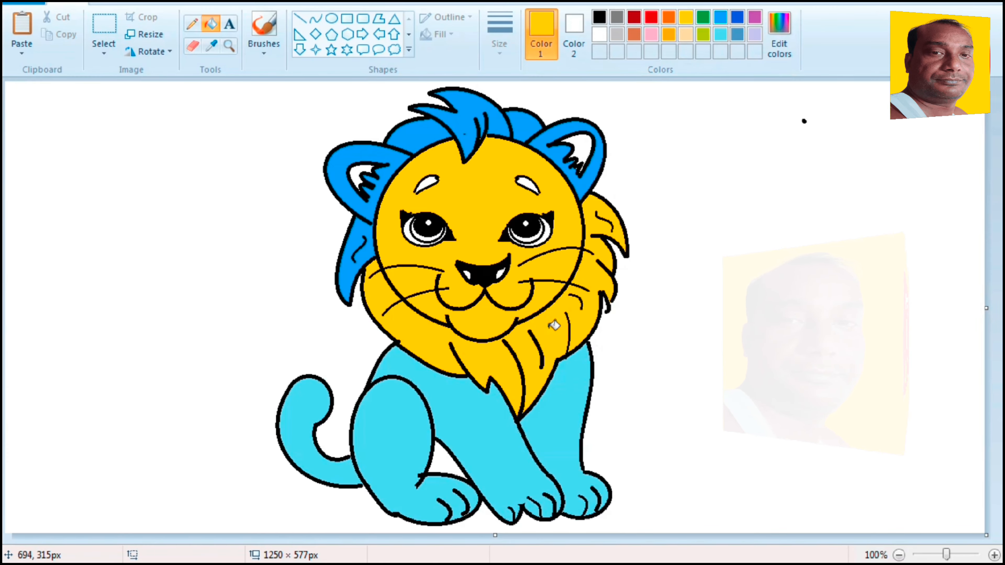
- Refill the hair tuft, both outer ears and the remaining blue parts of the mane yellow
left_click(433, 128)
left_click(356, 198)
left_click(445, 126)
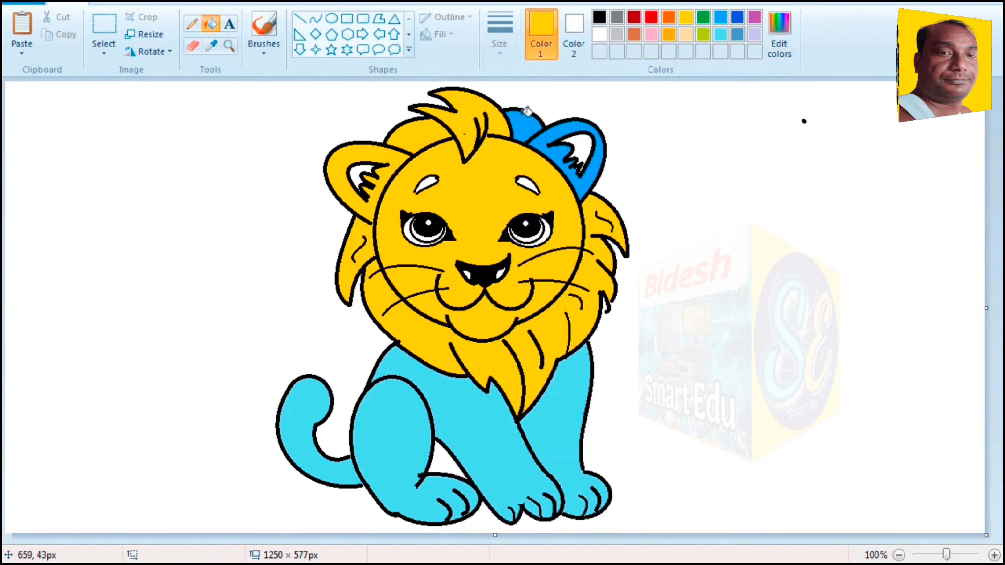
left_click(574, 159)
- Refill the body, legs, paws and tail yellow to match the head
left_click(567, 422)
left_click(475, 436)
left_click(394, 436)
left_click(296, 420)
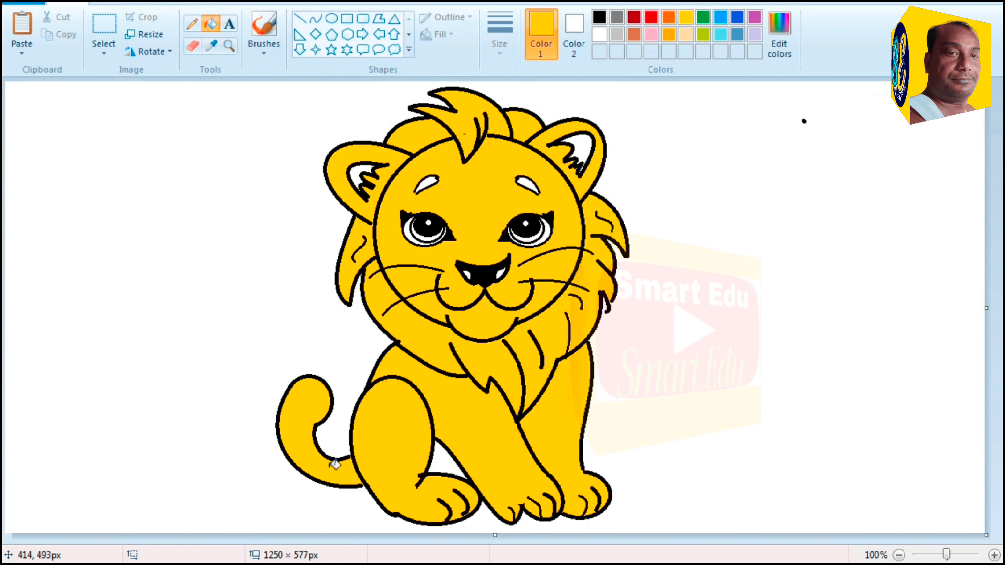
- Recolour the body, legs, paws and tail orange-brown
left_click(634, 35)
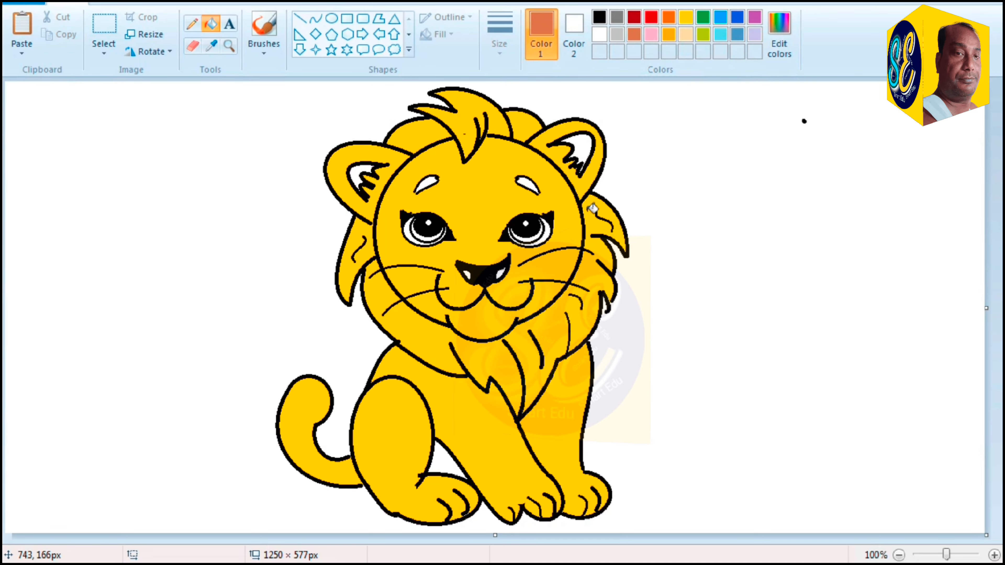
left_click(478, 442)
left_click(386, 443)
left_click(296, 425)
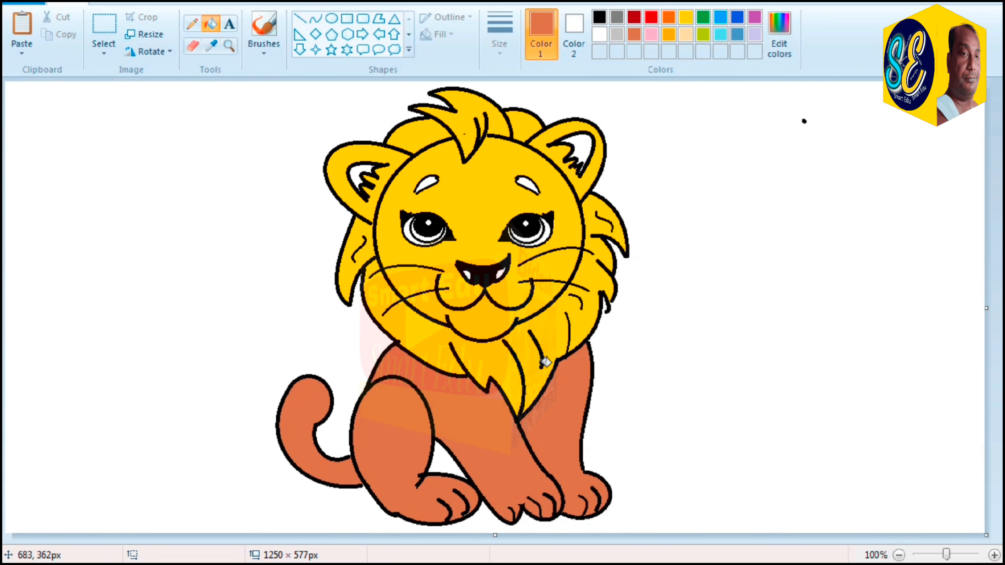
- Fill both outer ears, the hair tuft and the whole mane pink, leaving out the face
left_click(651, 34)
left_click(595, 162)
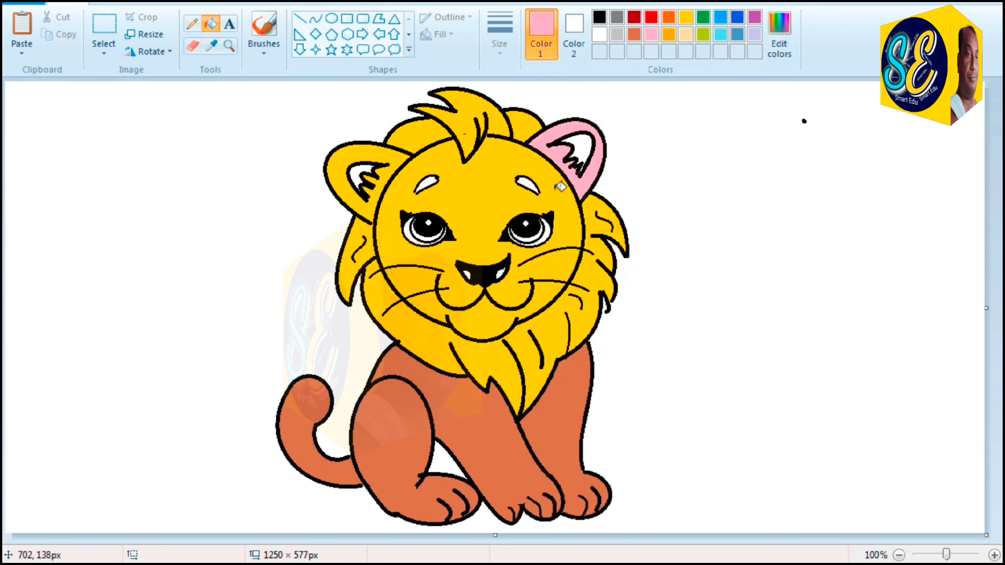
left_click(389, 175)
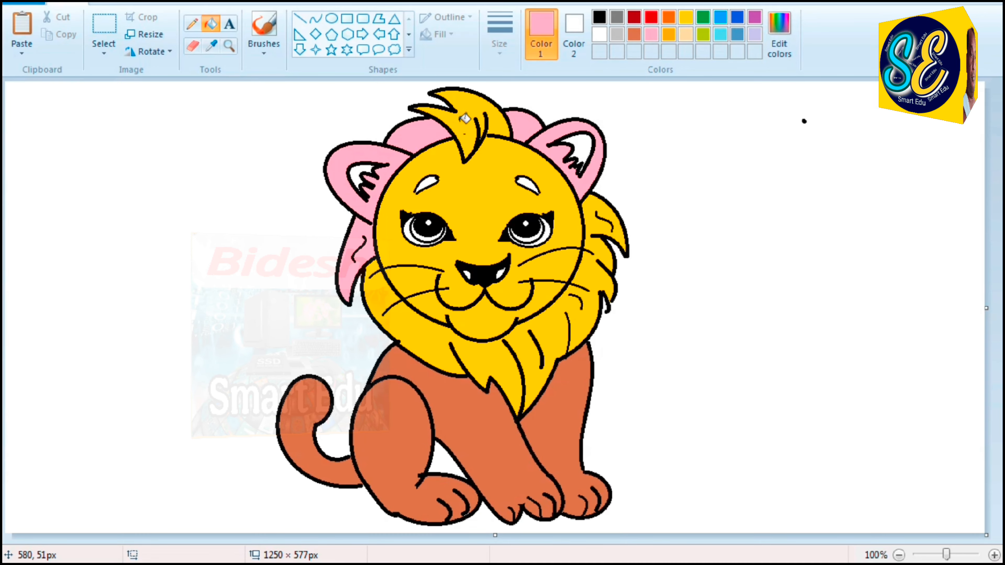
left_click(481, 115)
left_click(590, 270)
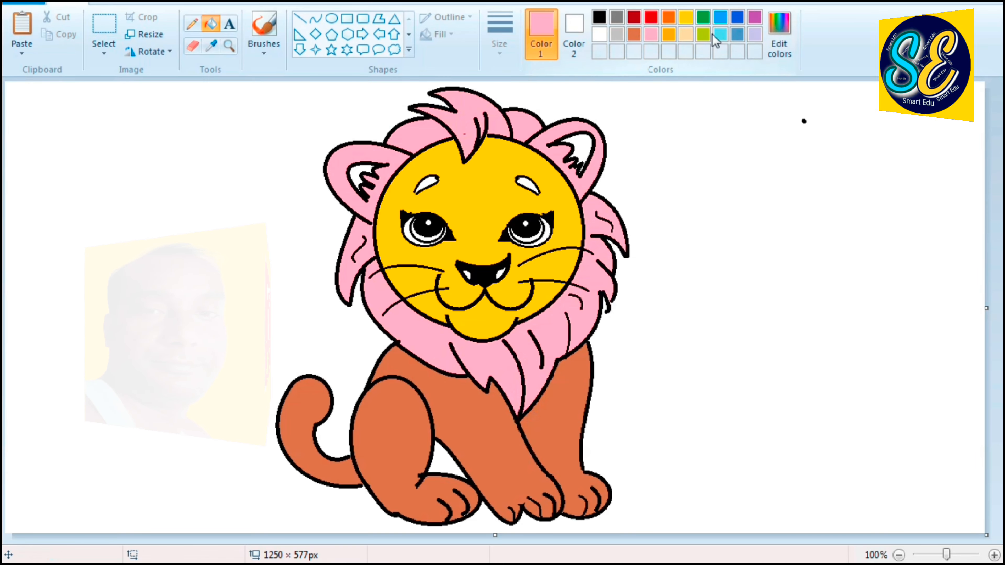
- Recolour the body, legs, paws and tail dark blue
left_click(739, 20)
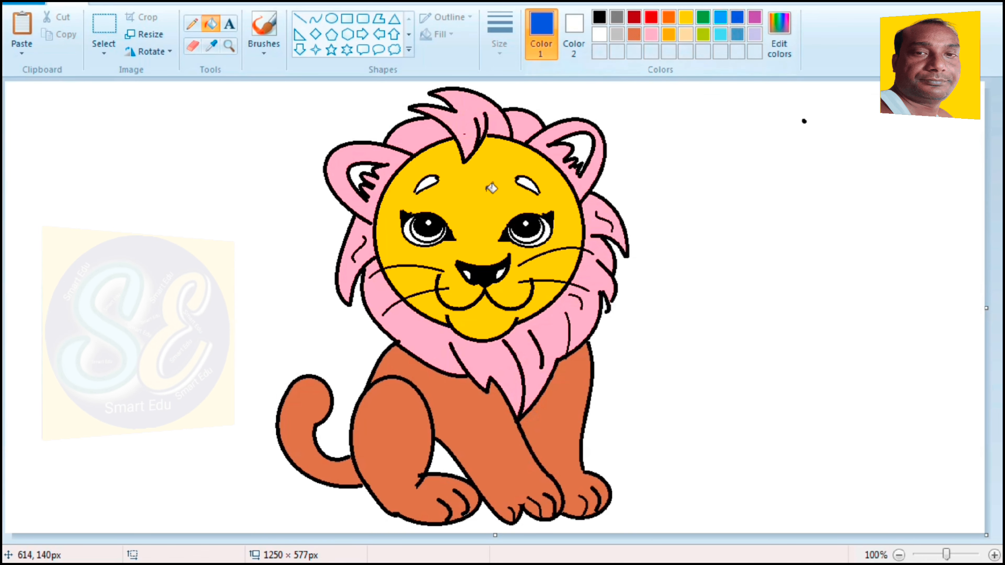
left_click(510, 445)
left_click(568, 422)
left_click(412, 444)
left_click(295, 435)
- Replace the dark blue of the body, legs, paws and tail with light turquoise
left_click(651, 34)
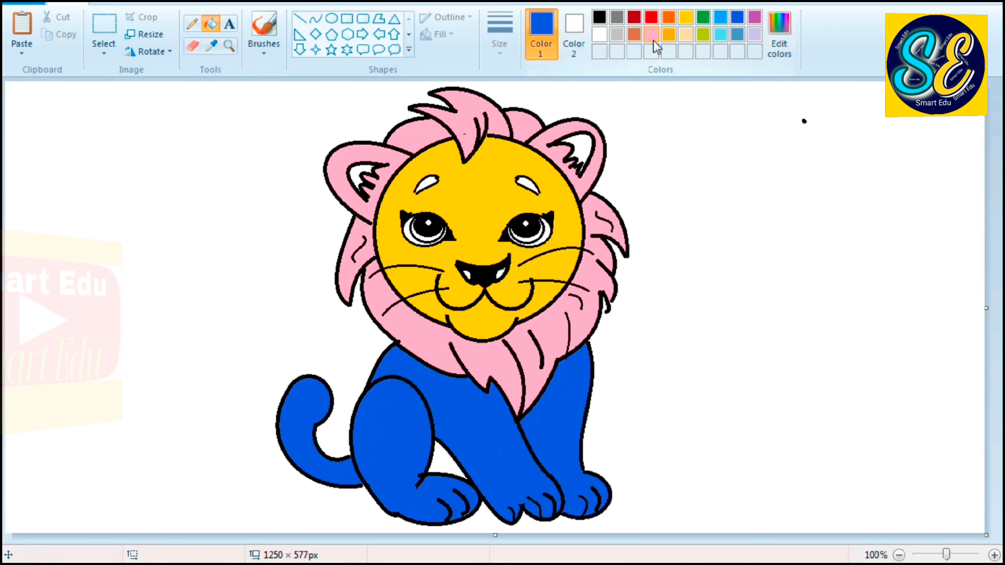
left_click(531, 355)
left_click(487, 429)
left_click(392, 435)
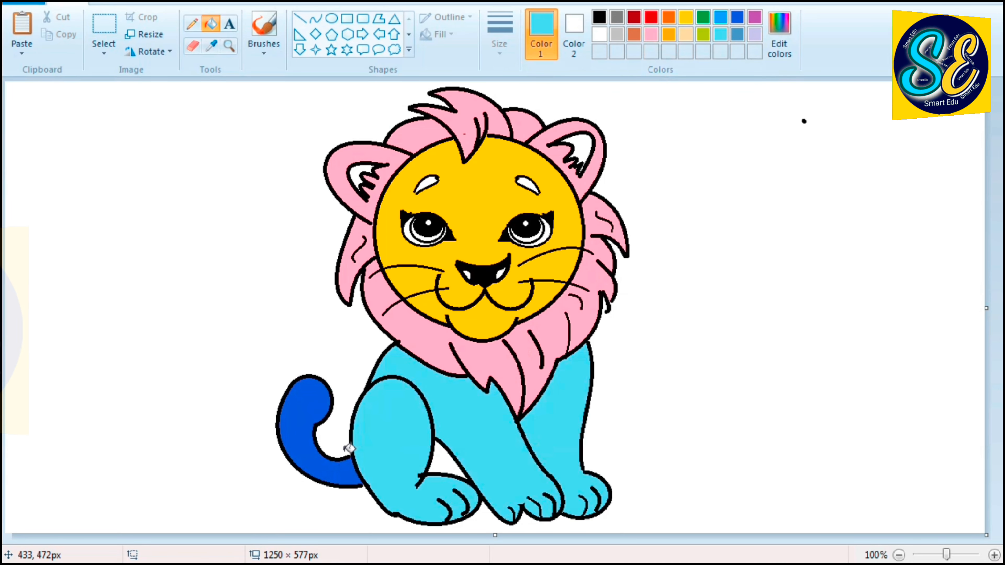
left_click(340, 468)
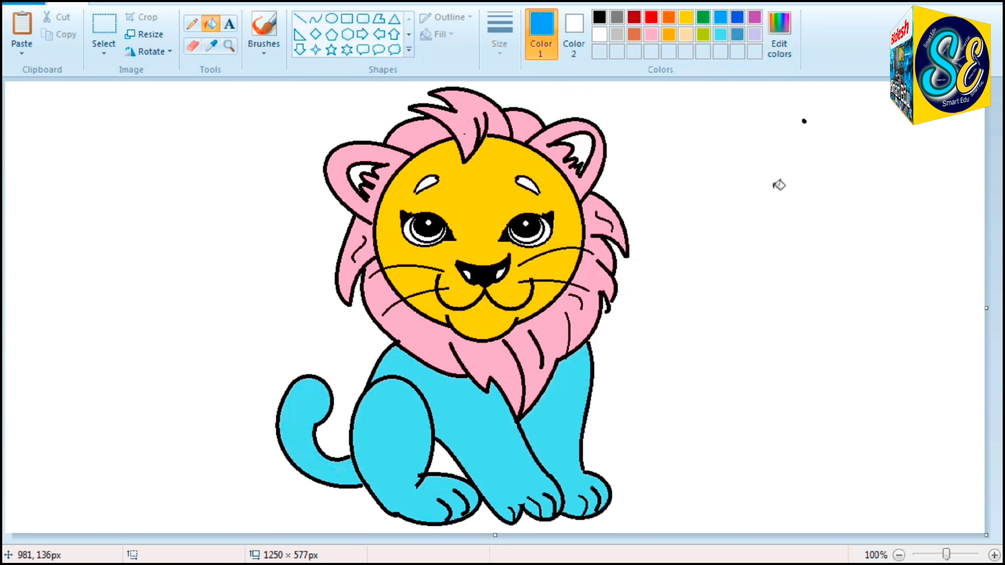
- Fill the hair tuft and the mane section to its left bright blue, and the body, legs, paws and tail green
left_click(461, 123)
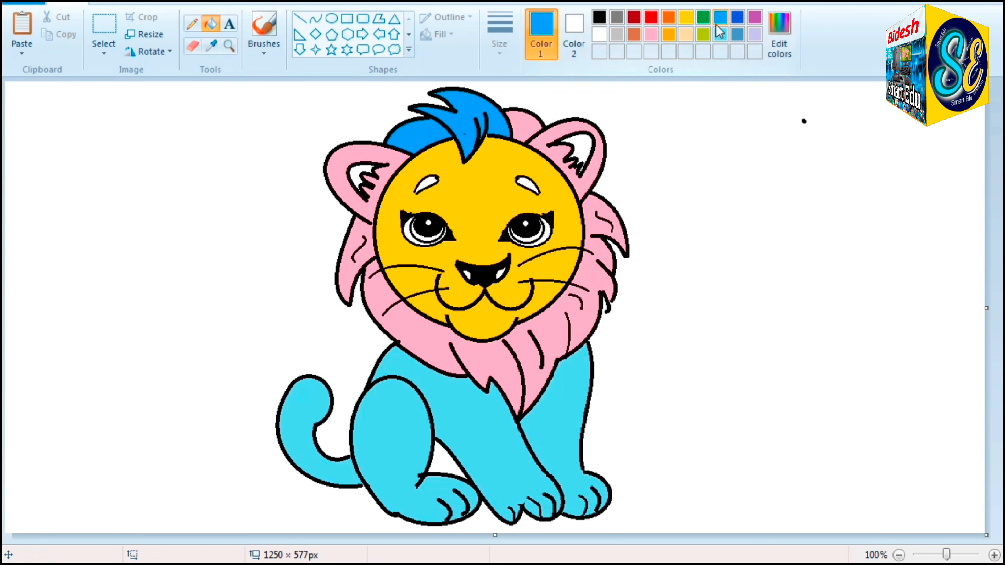
left_click(567, 420)
left_click(499, 420)
left_click(377, 447)
left_click(313, 444)
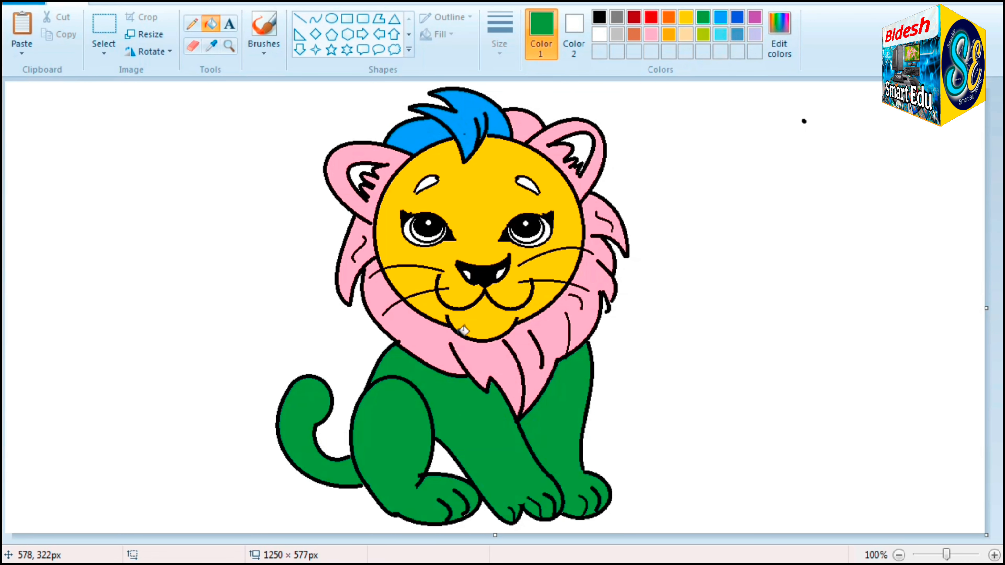
- Fill the face green and the white of the eye on the right black
left_click(552, 193)
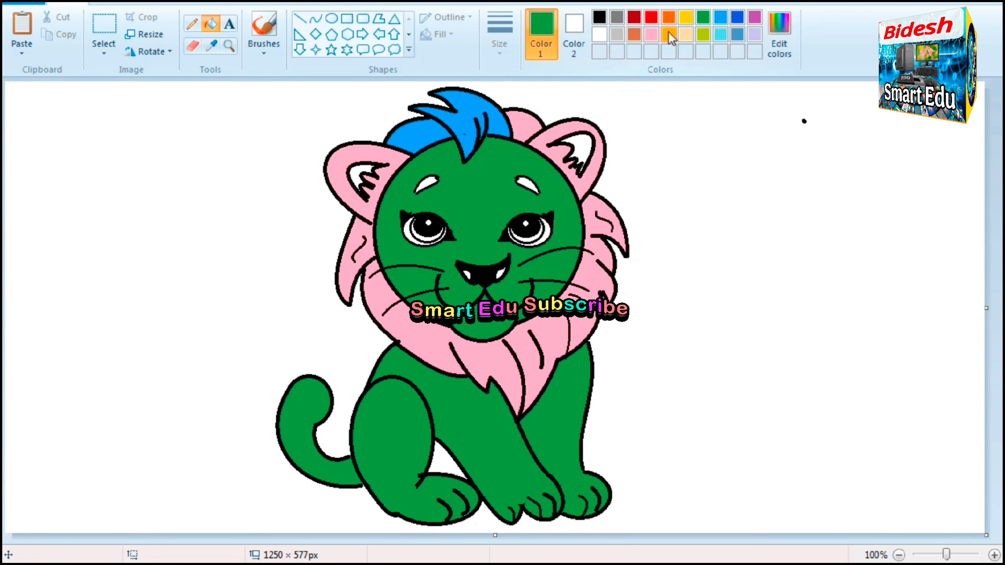
left_click(599, 17)
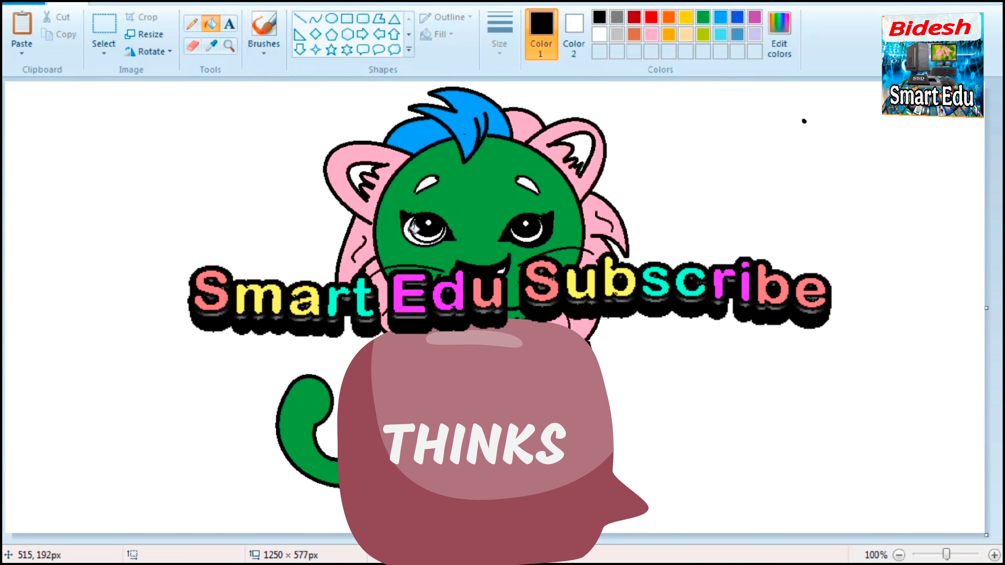